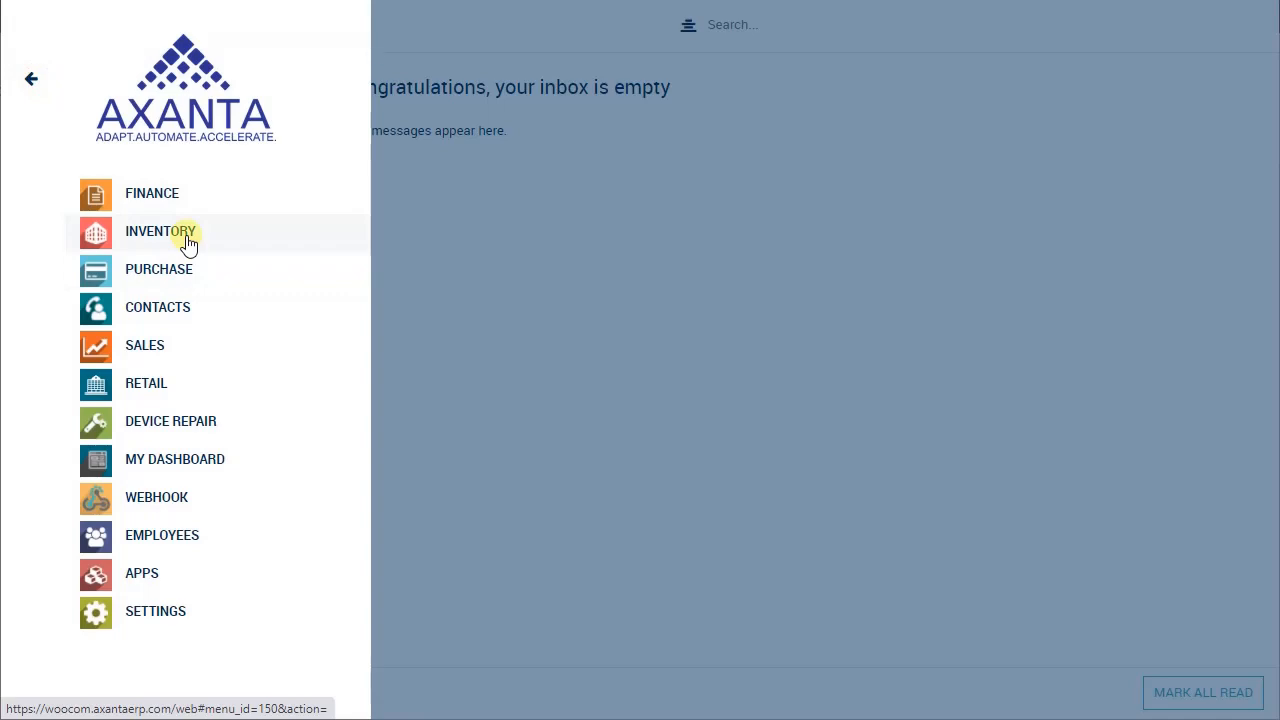
Open the list of stock adjustment journals in the Inventory module
click(186, 240)
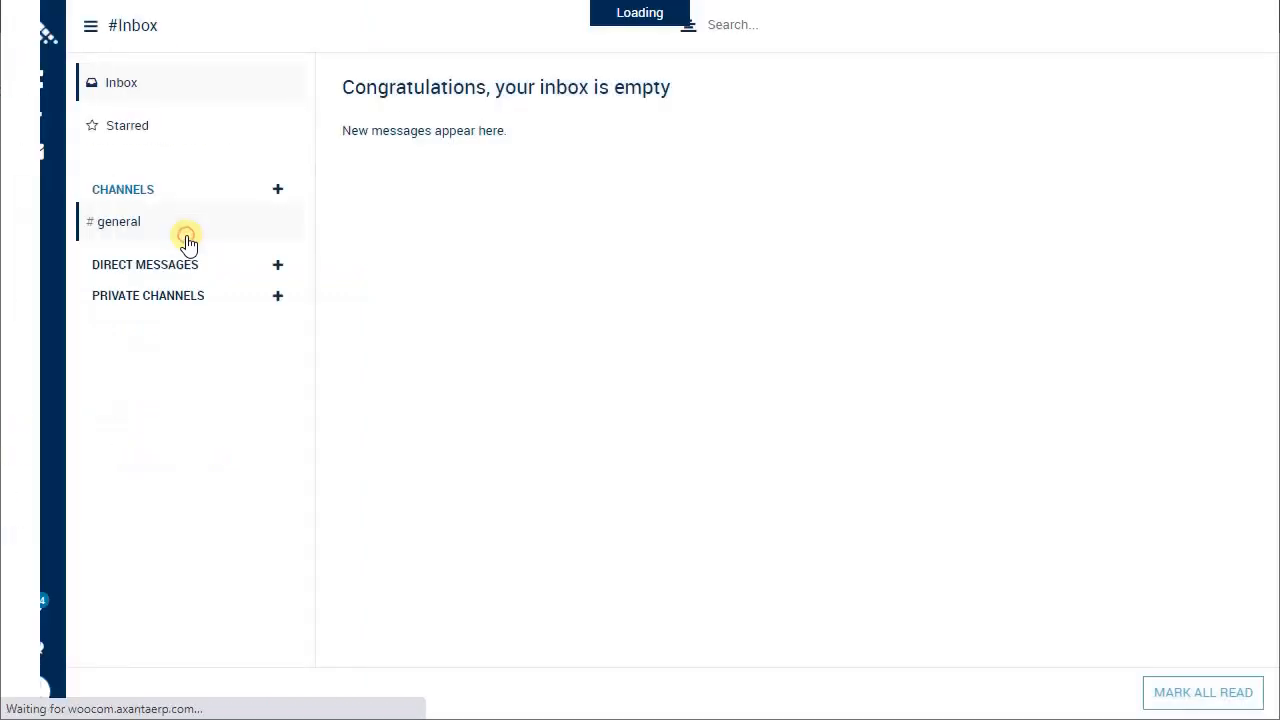
click(33, 118)
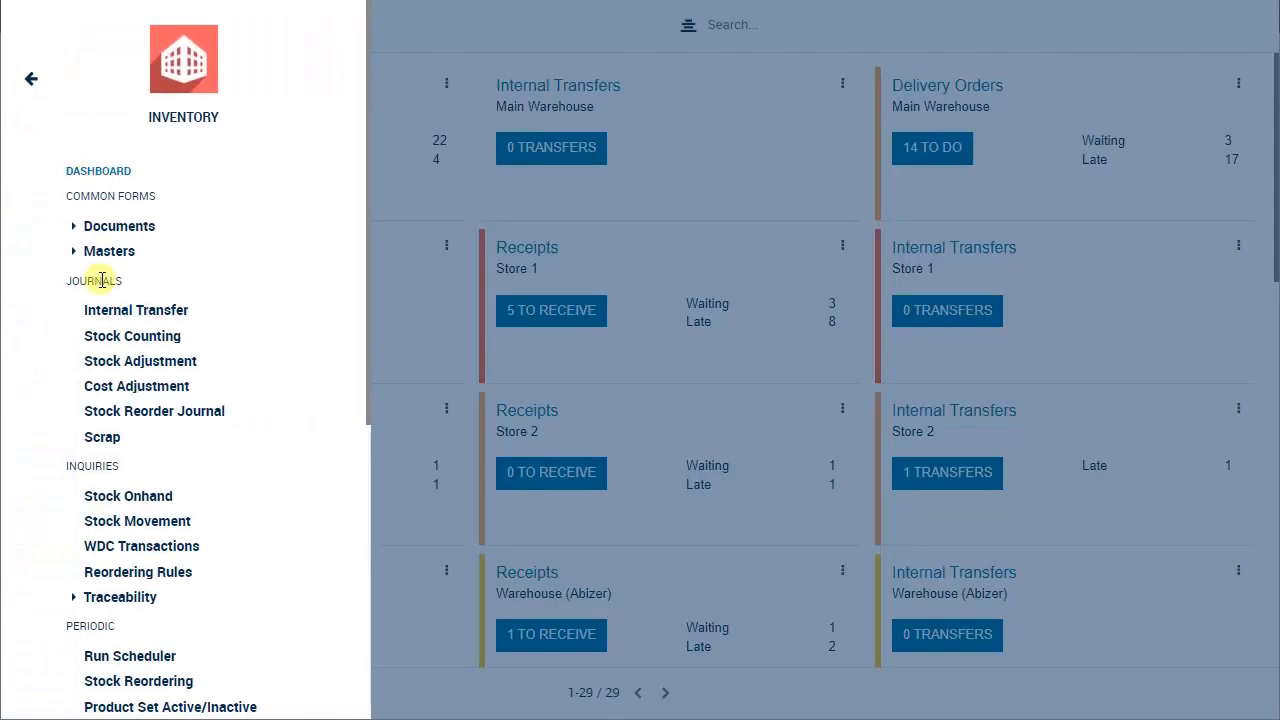
click(124, 365)
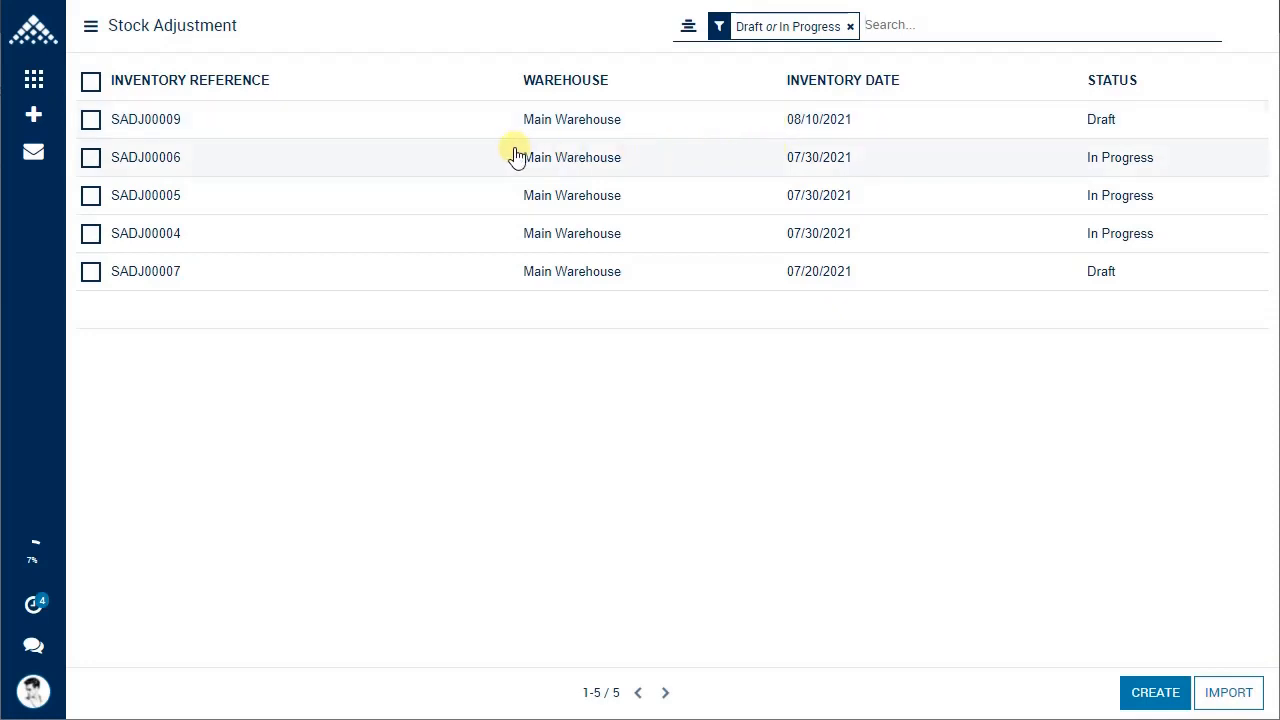
Review the details of stock adjustment SADJ00006 and return to the stock adjustment list
click(549, 157)
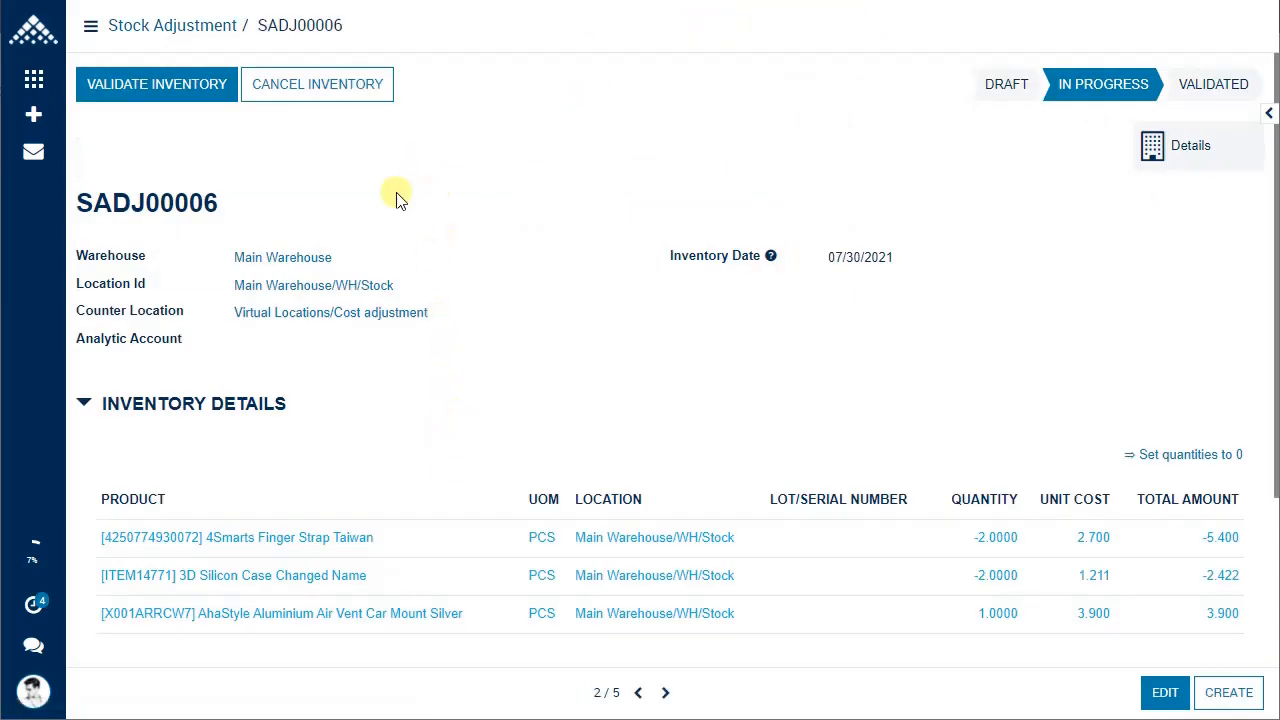
click(197, 36)
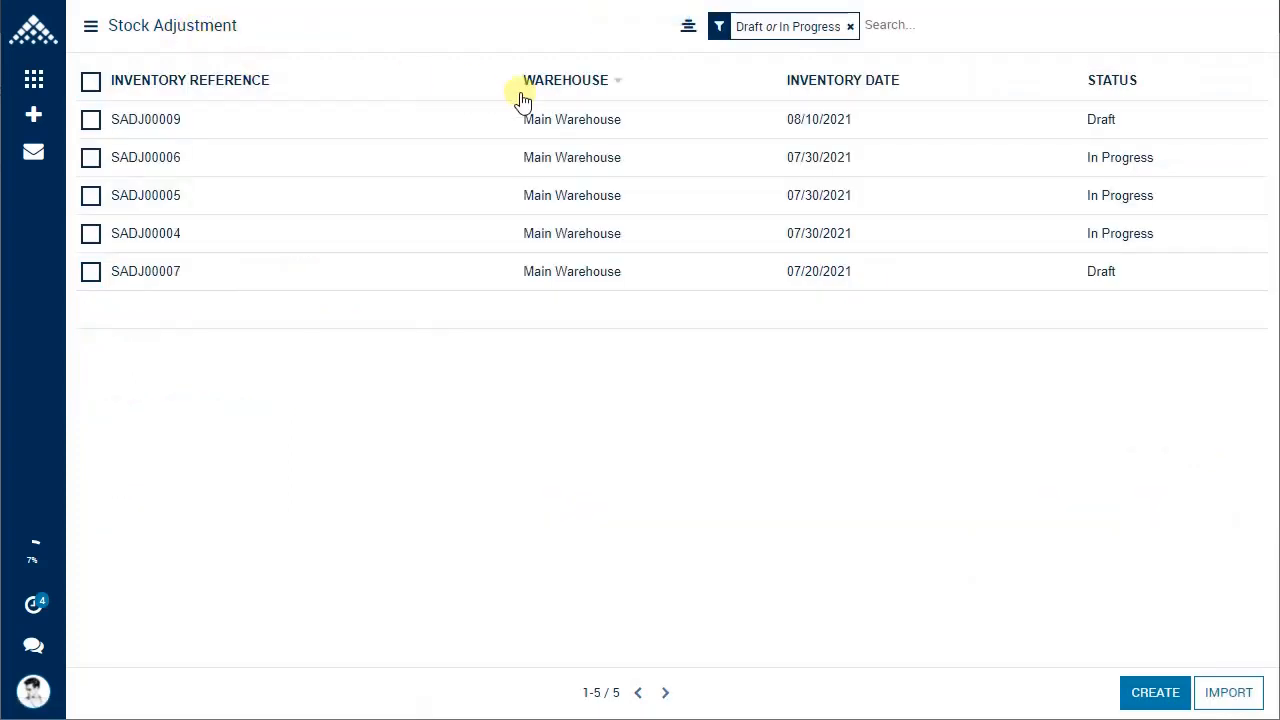
Remove the Draft or In Progress filter from the list and view the status and custom filter options
click(850, 28)
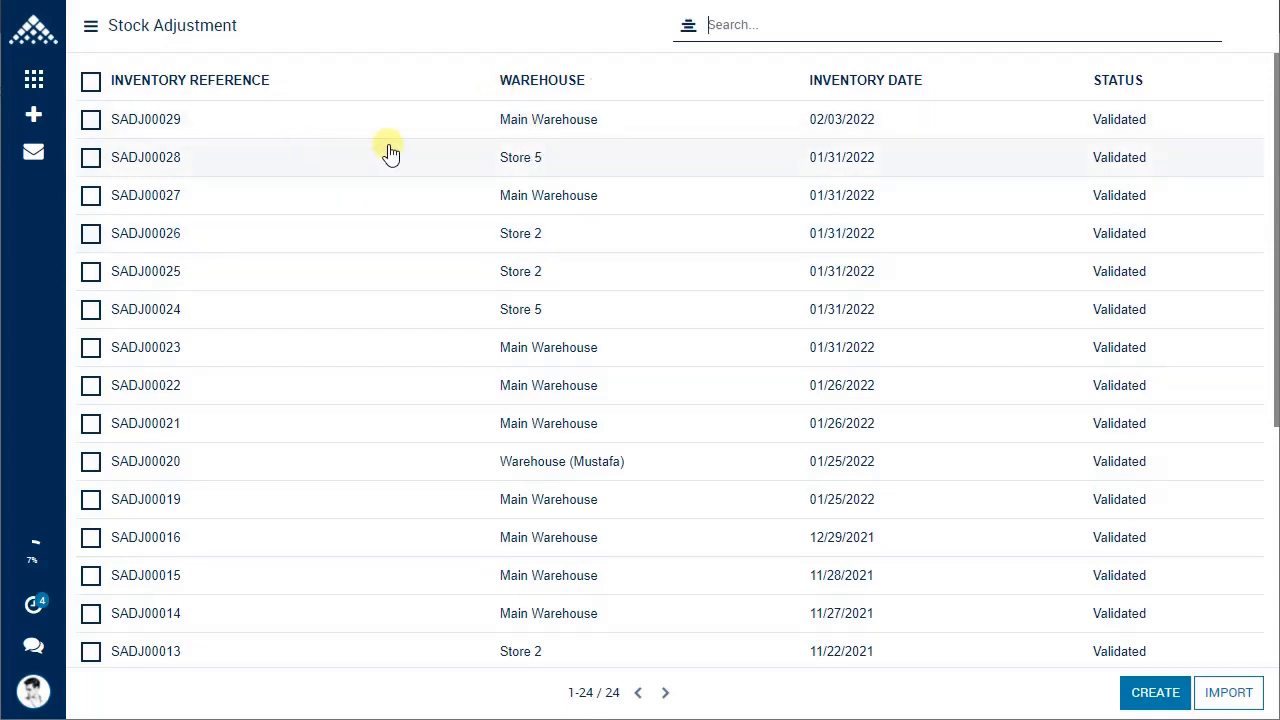
click(688, 25)
click(1080, 238)
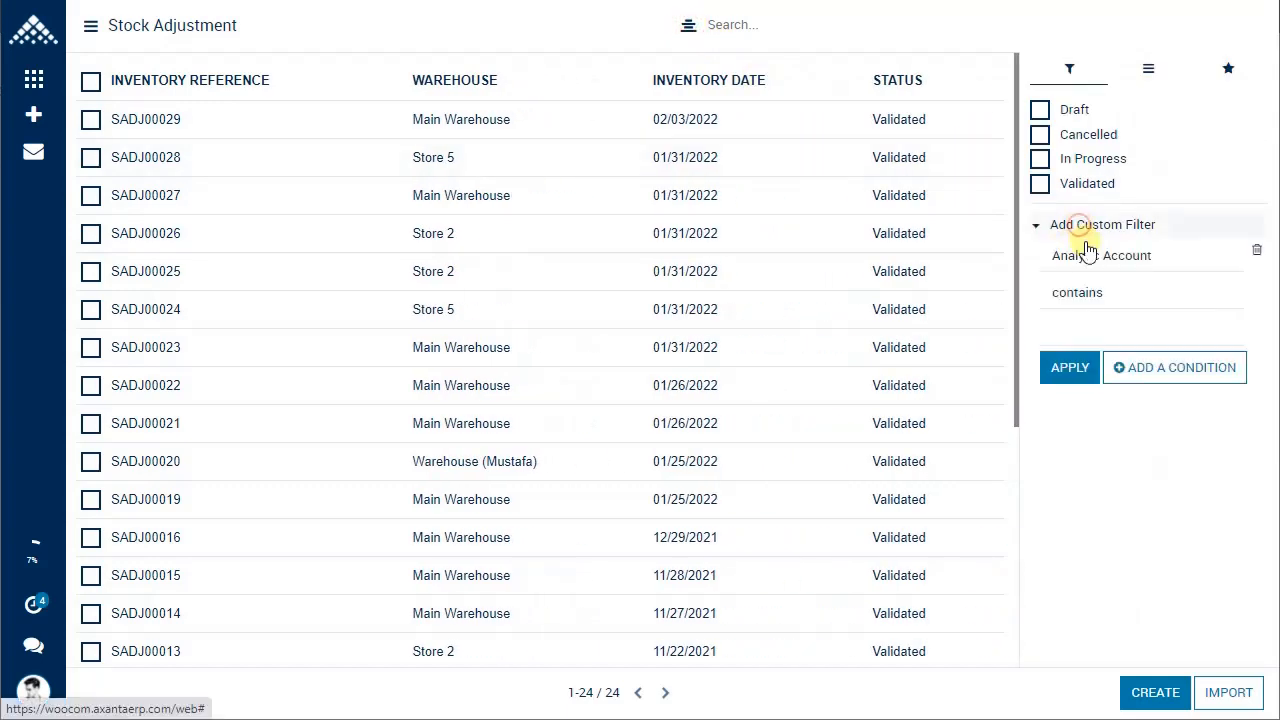
click(690, 26)
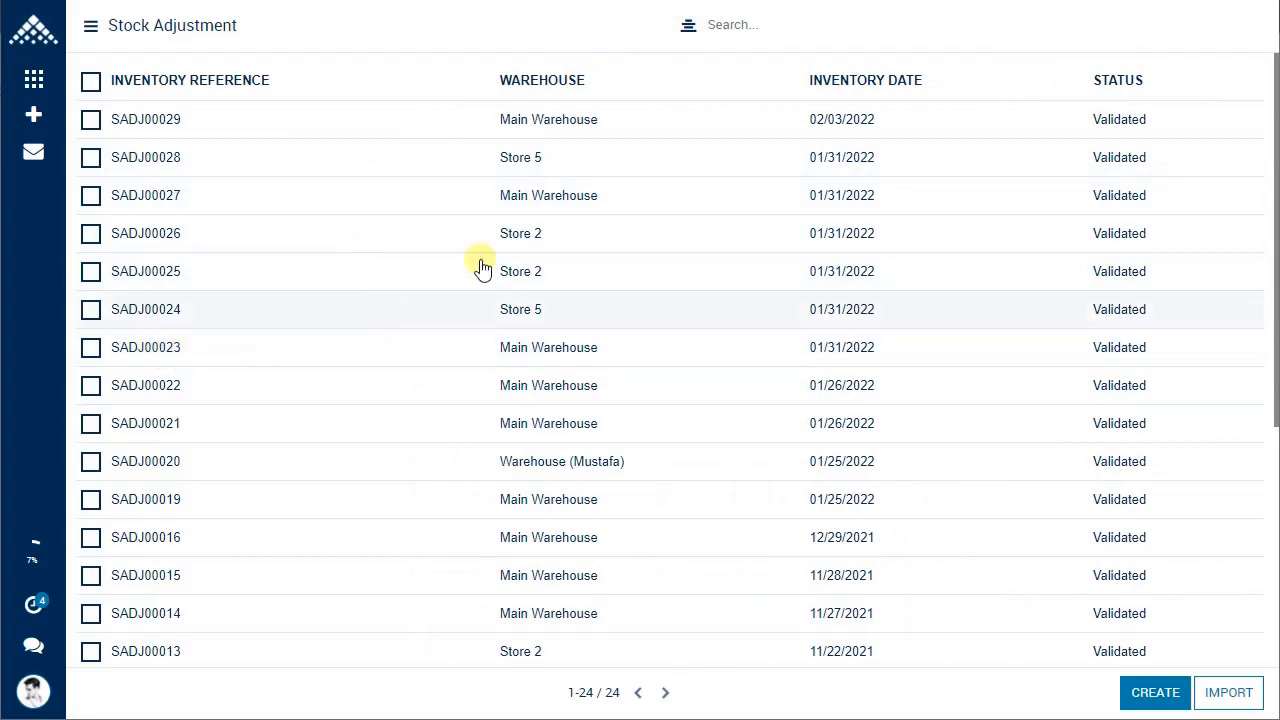
Search the stock adjustments by Inventory Reference for 0023, and clear the search
click(720, 28)
text(0)
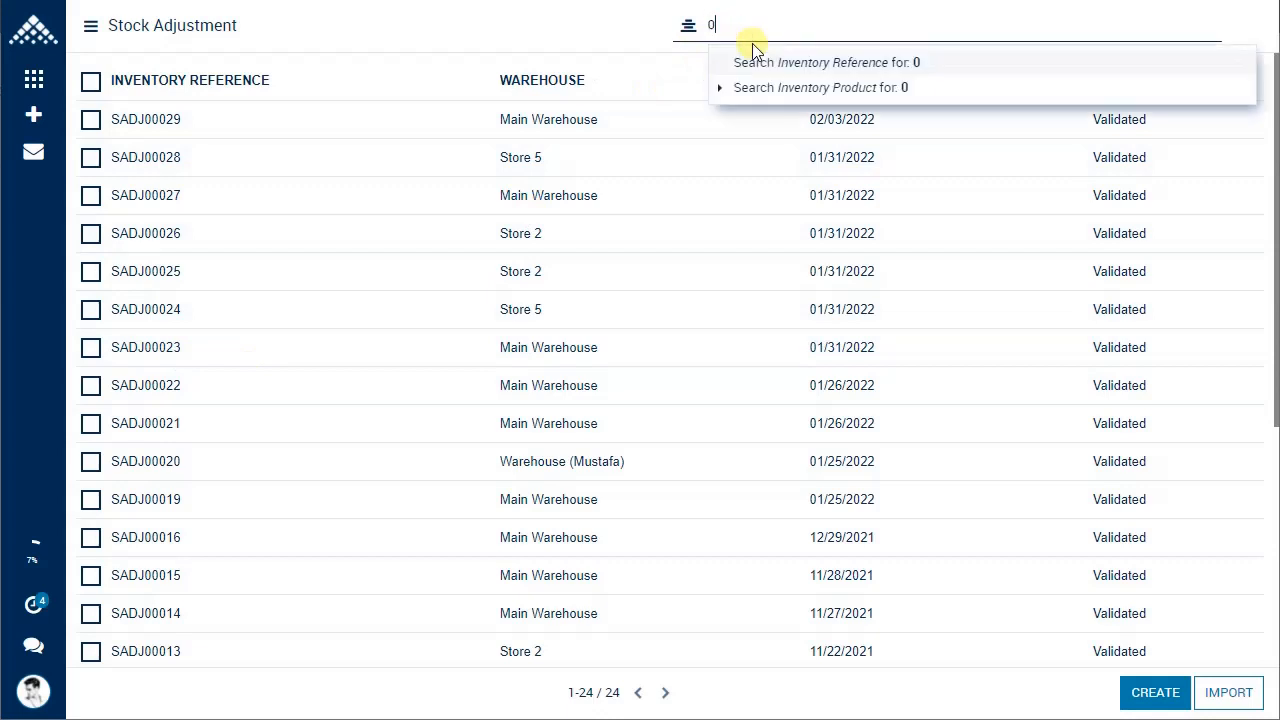
text(023)
click(764, 64)
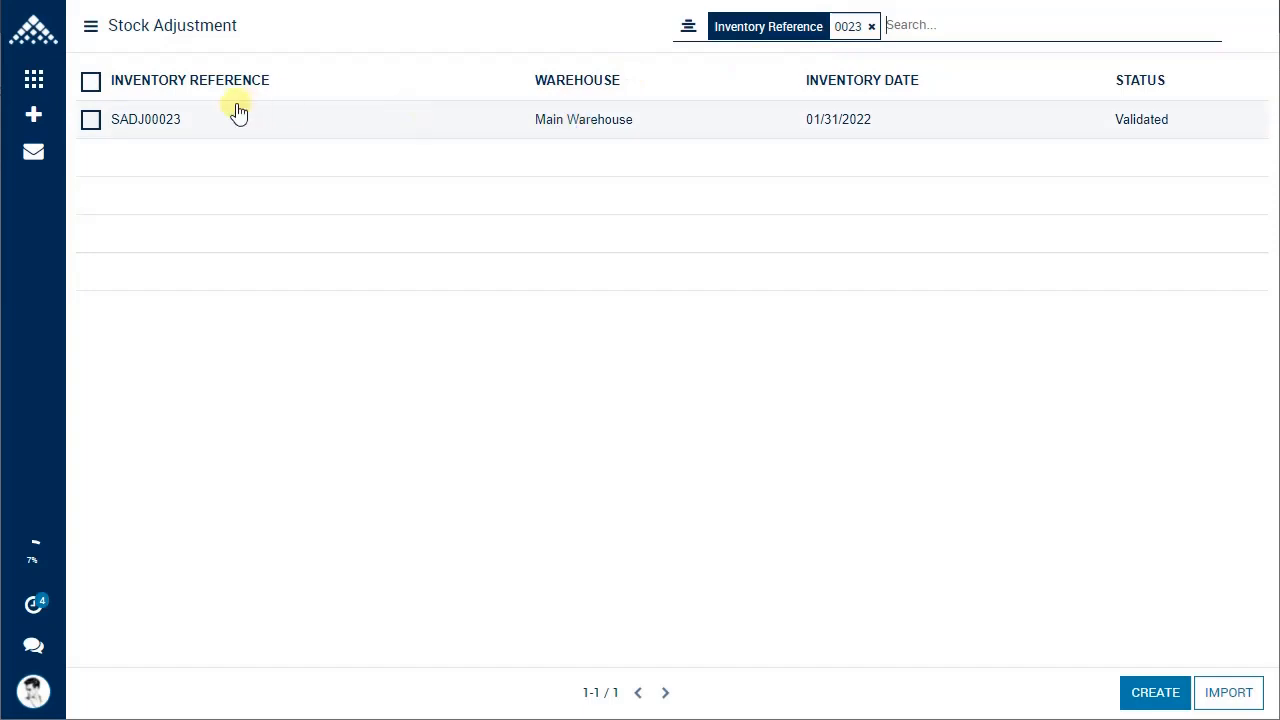
click(869, 26)
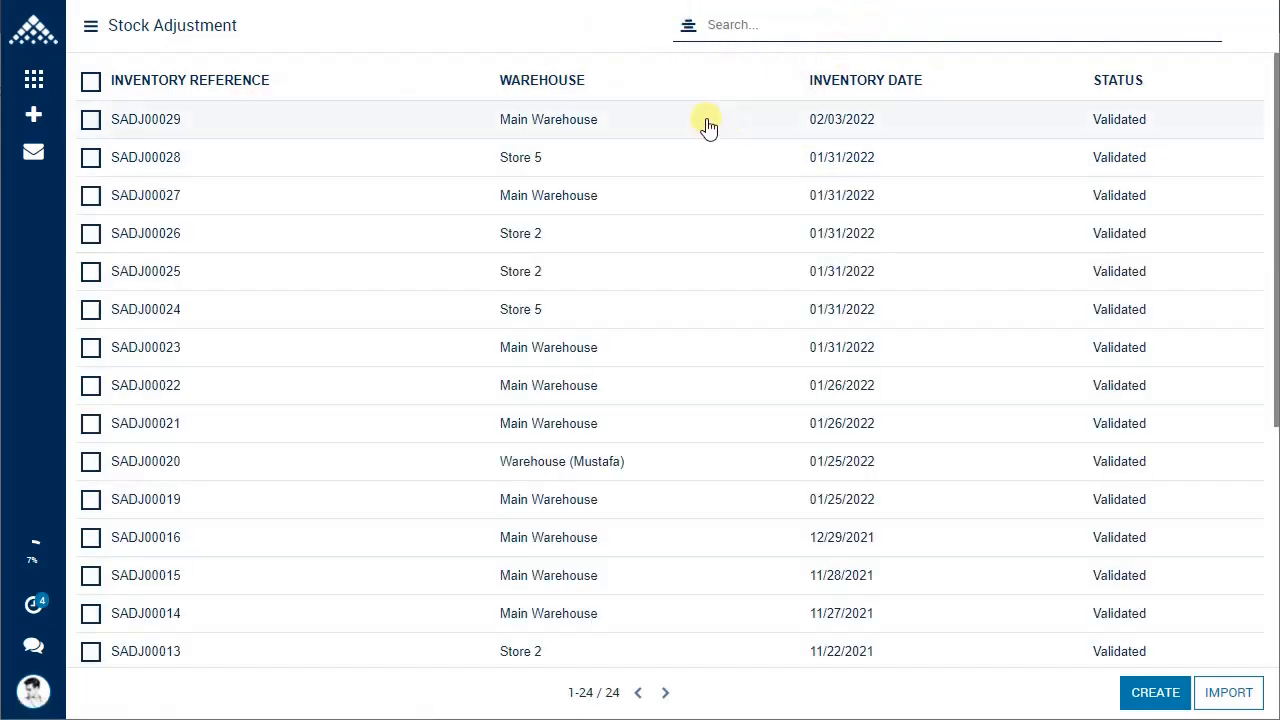
Filter the stock adjustment list to the Draft and In Progress statuses
click(689, 27)
click(1041, 111)
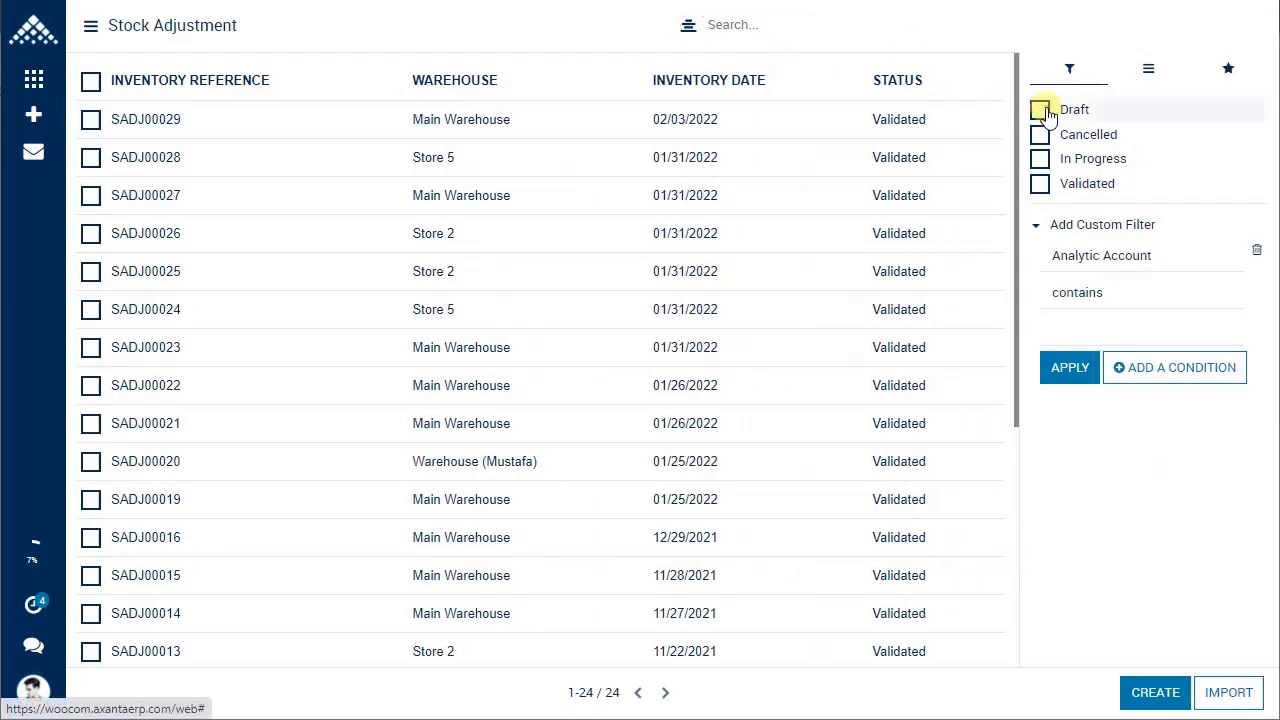
click(1041, 162)
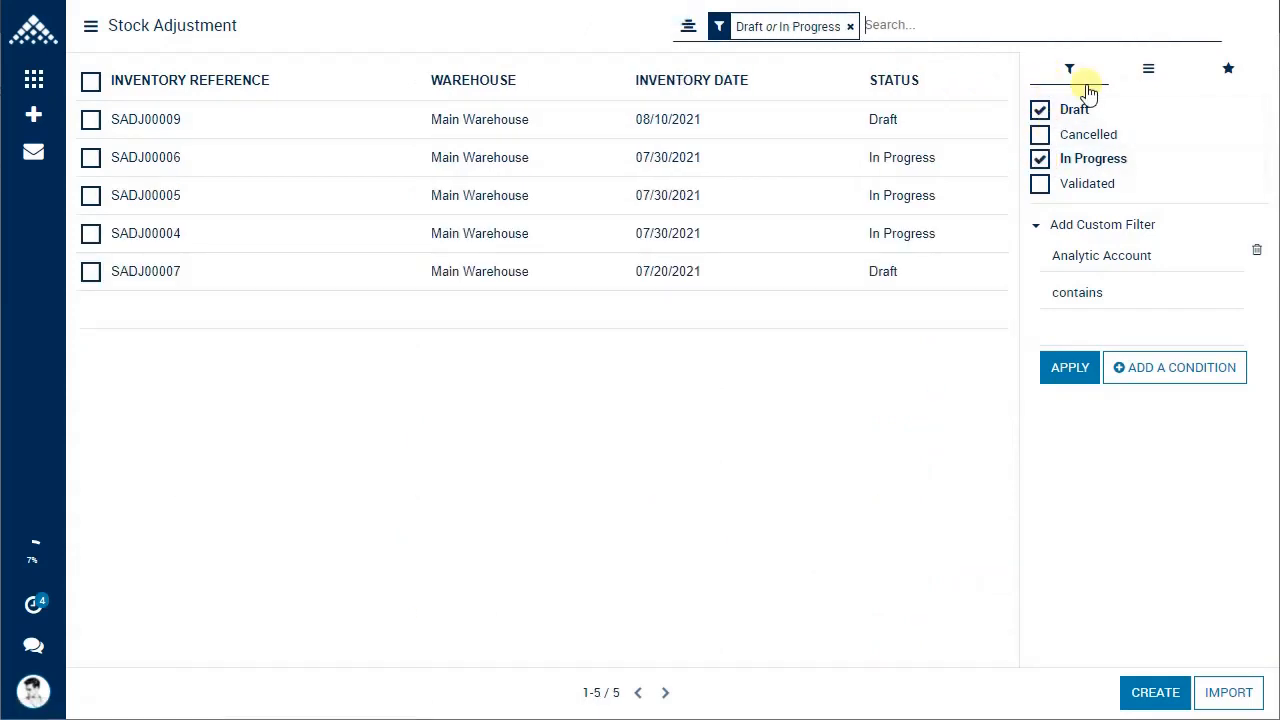
click(686, 27)
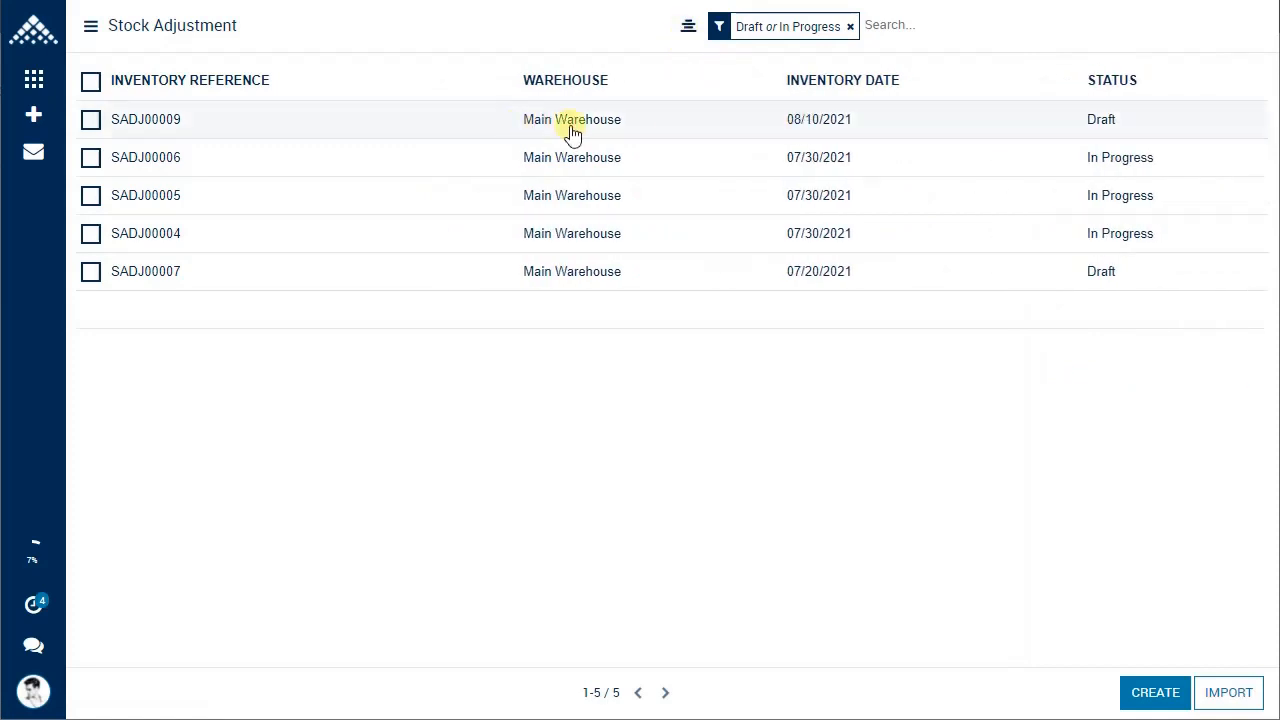
Delete the draft stock adjustment SADJ00009 and return to the stock adjustment list
click(644, 127)
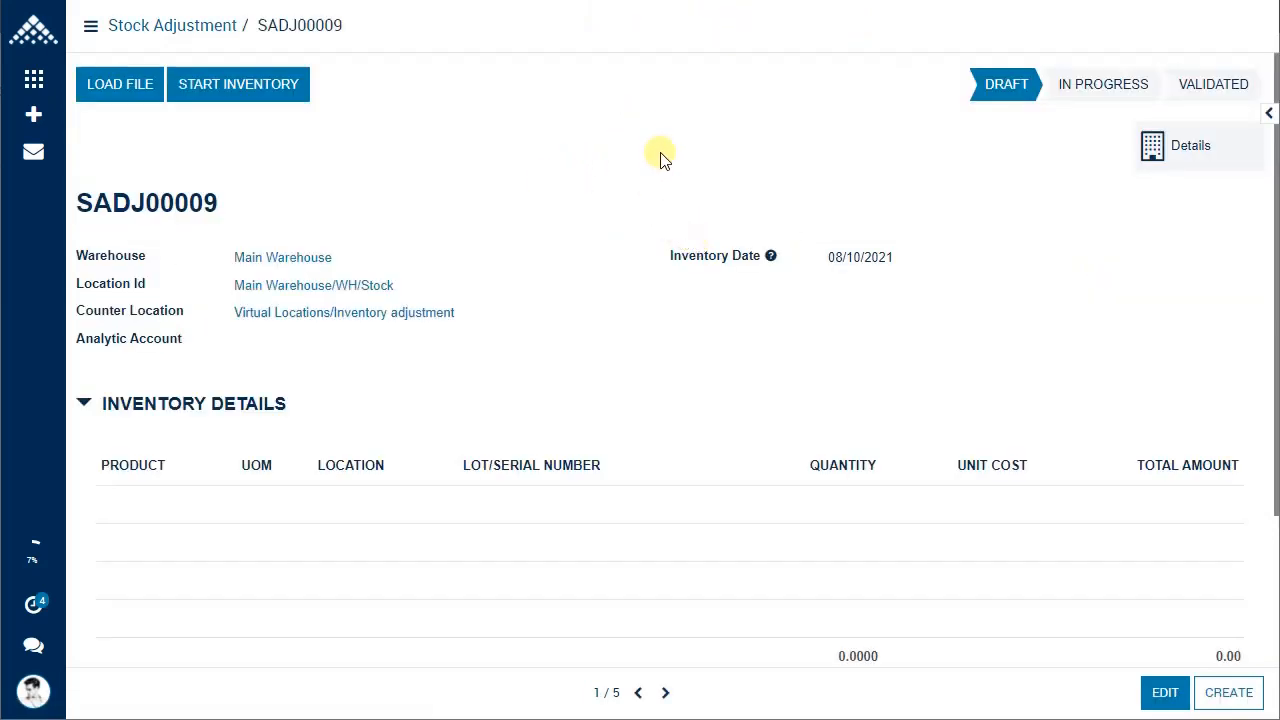
click(1268, 115)
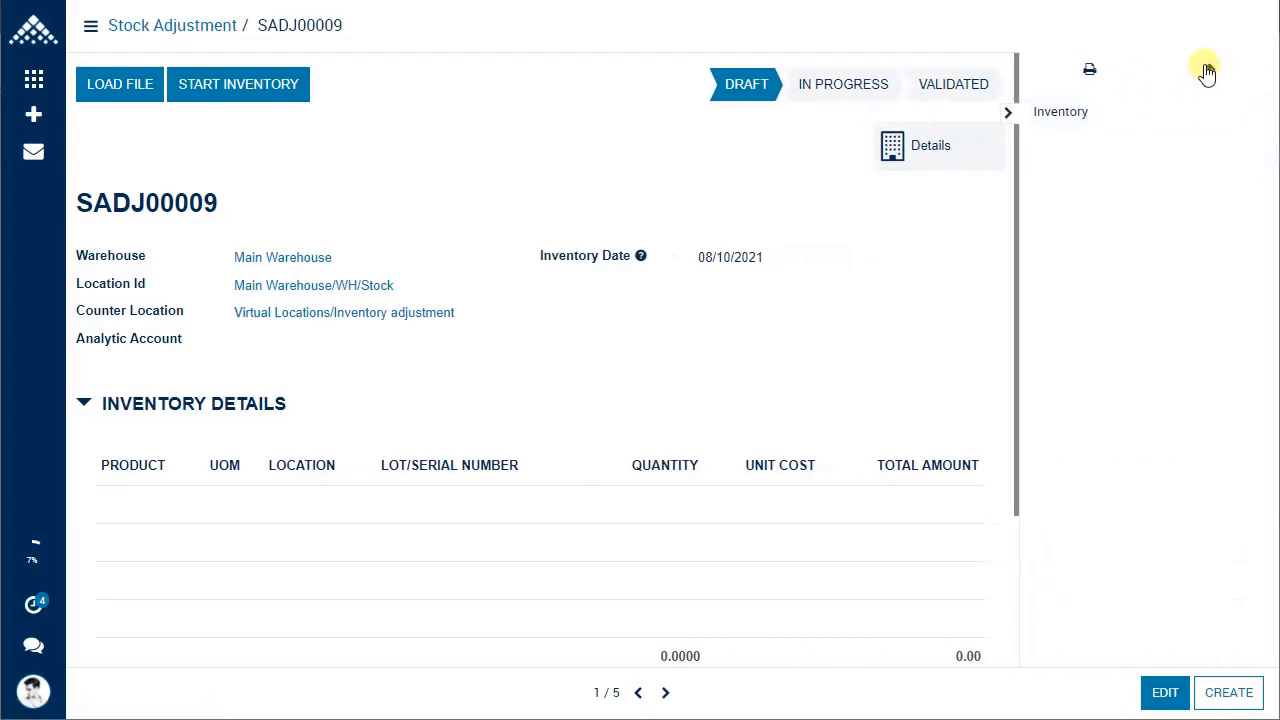
click(1209, 75)
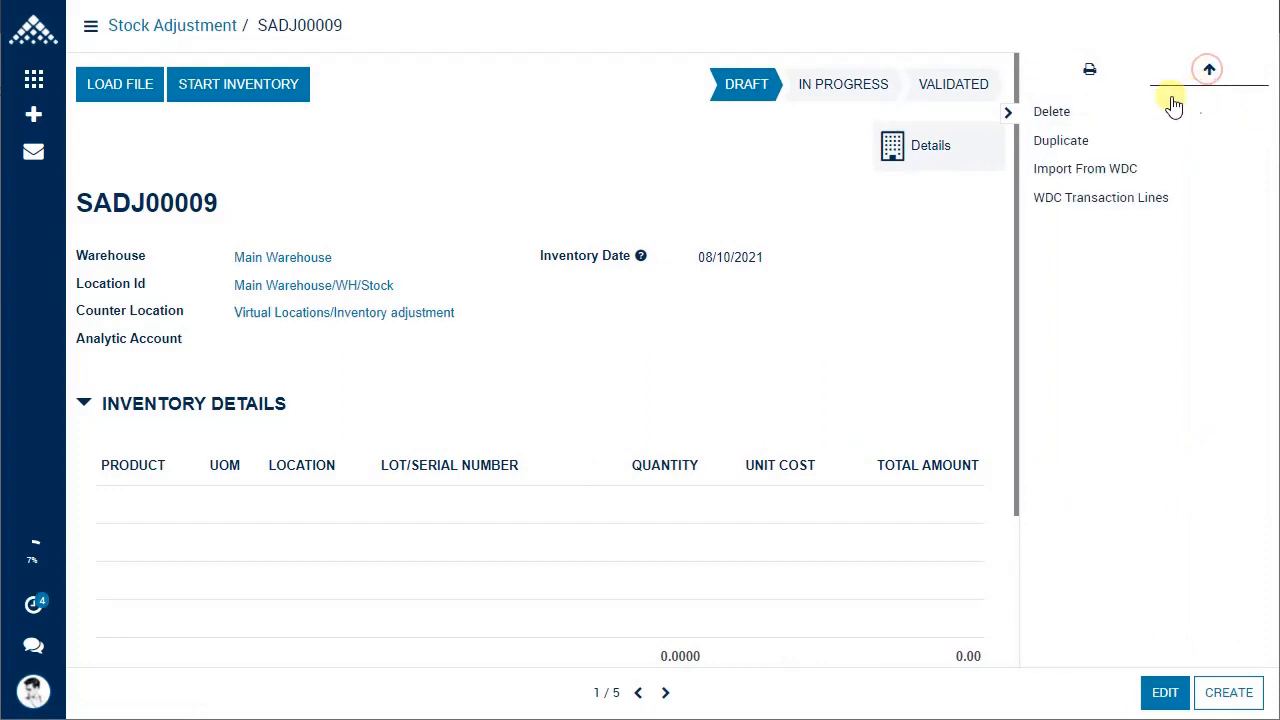
click(1060, 114)
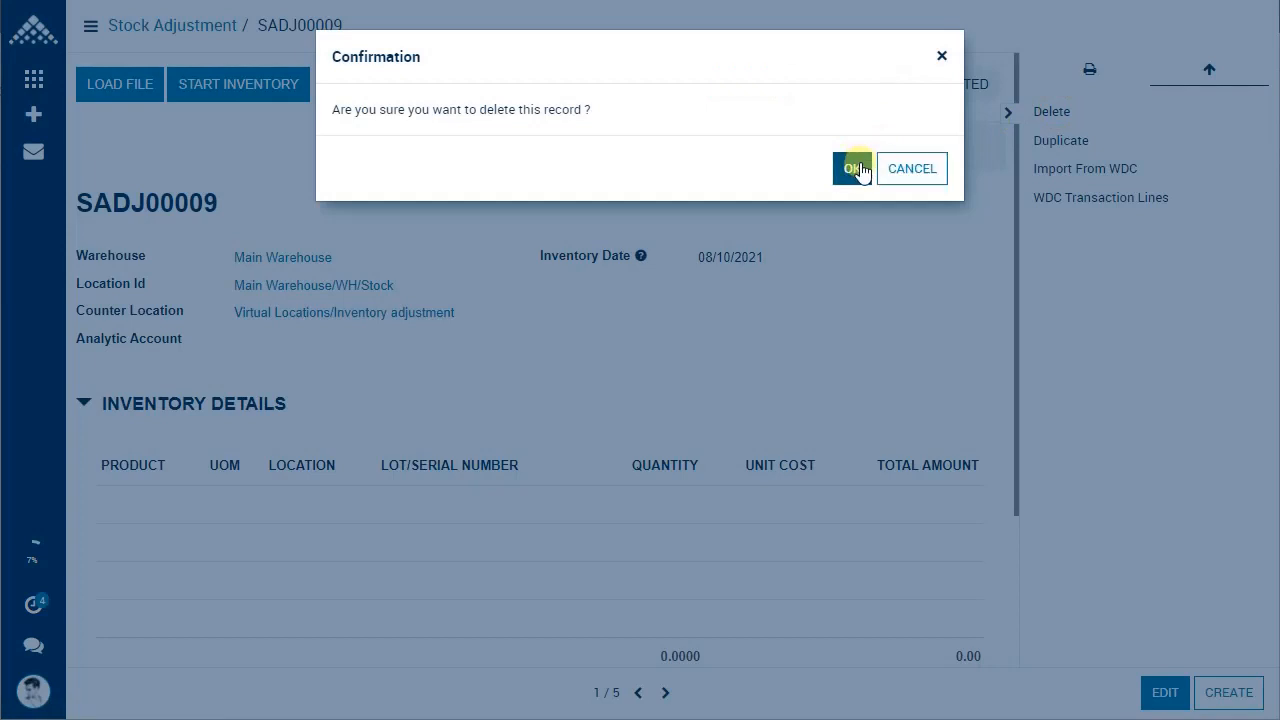
click(856, 168)
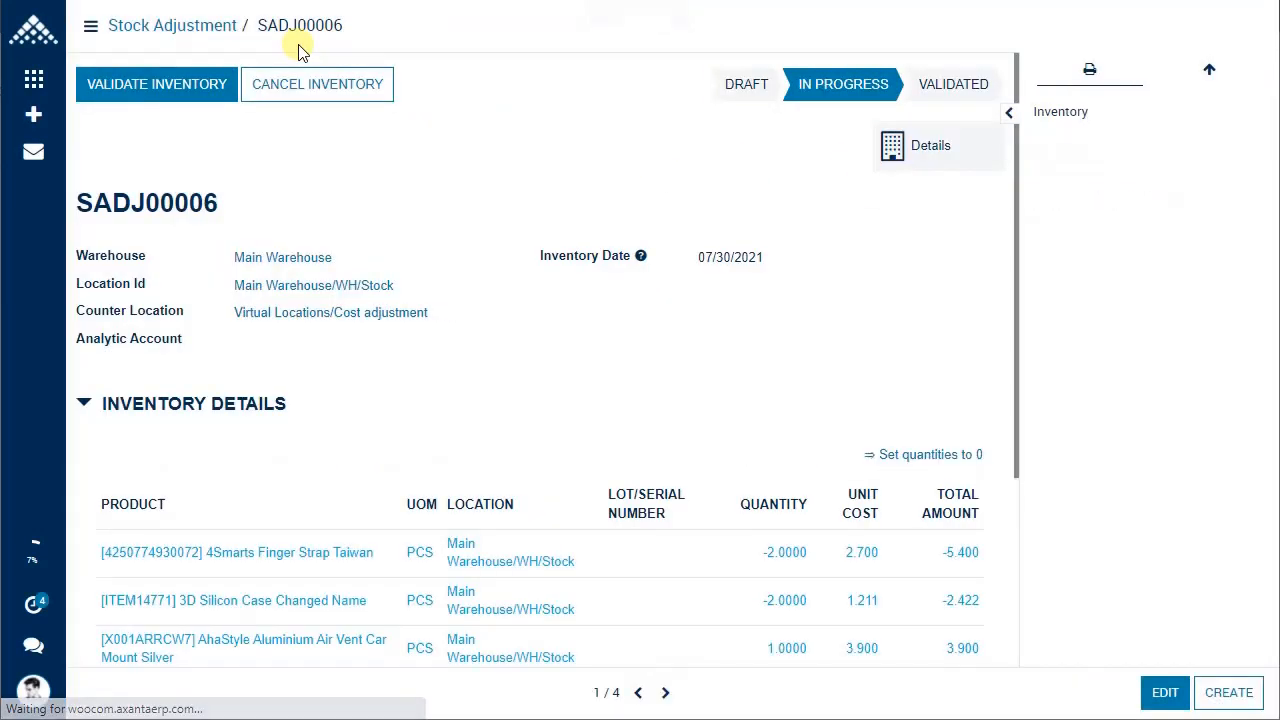
click(211, 27)
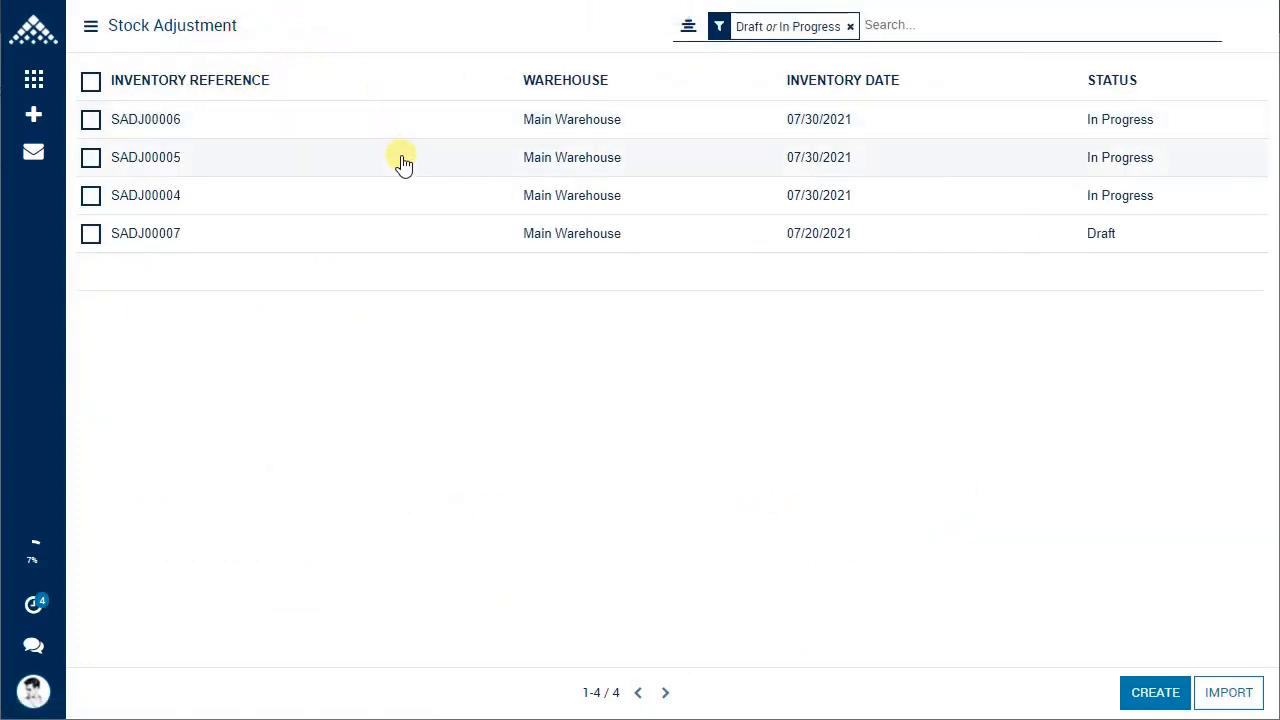
Create a new stock adjustment and set its warehouse to Main Warehouse
click(1155, 695)
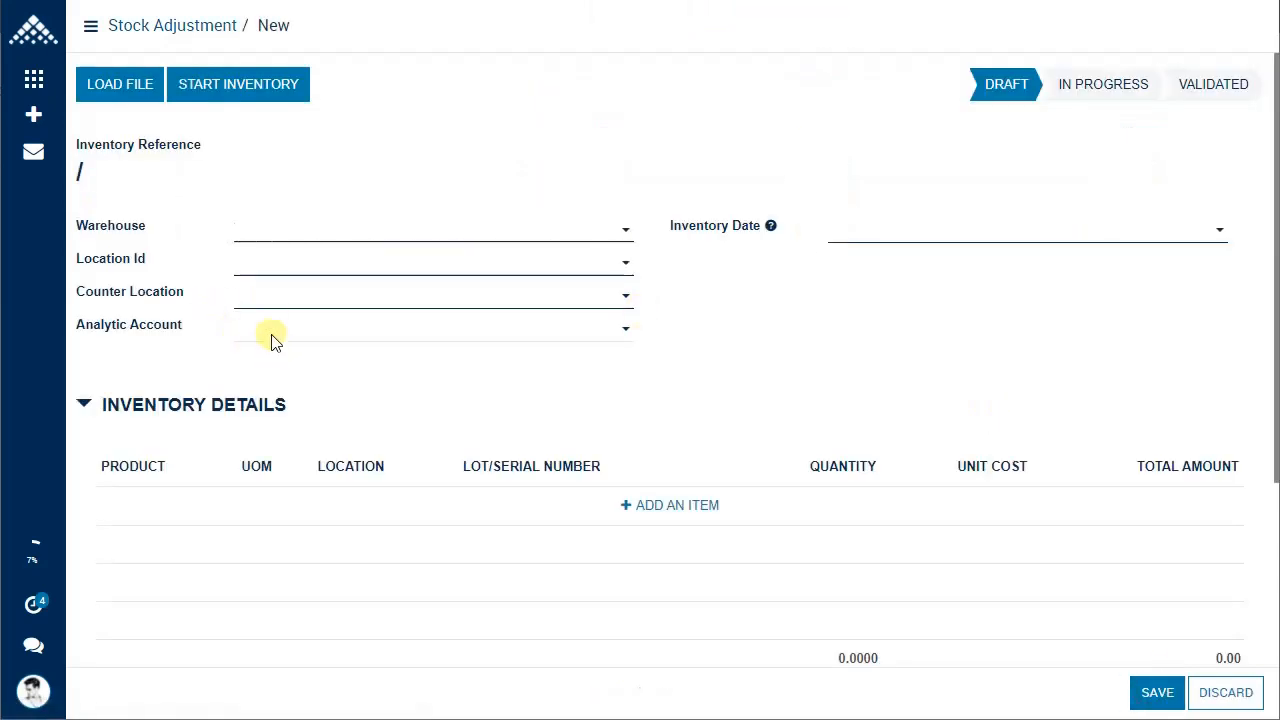
click(276, 231)
click(276, 231)
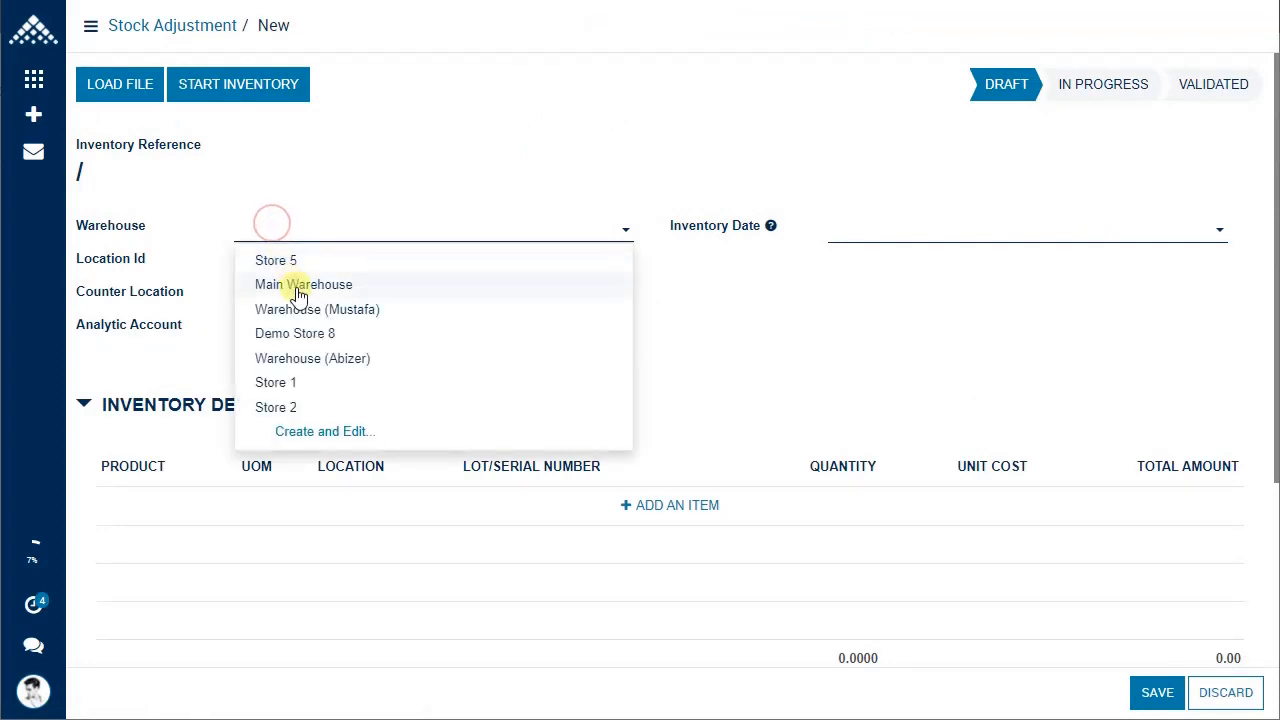
click(294, 283)
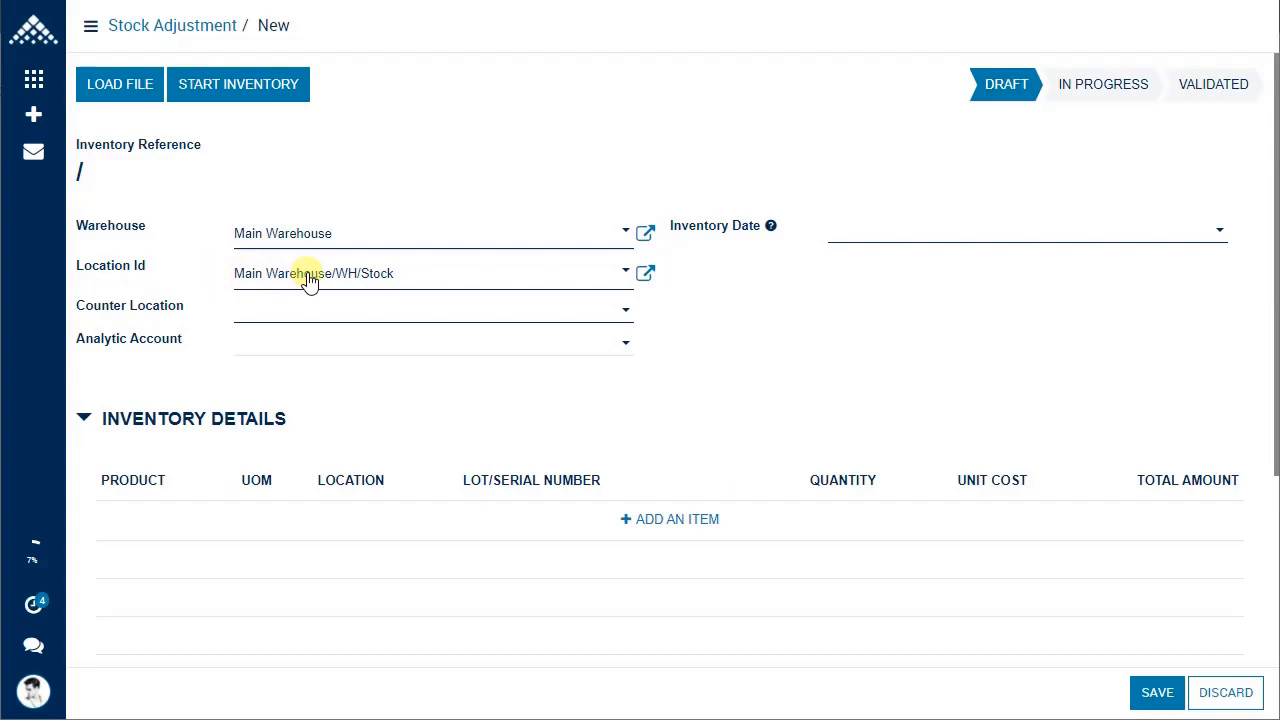
Set the inventory date to 02/01/2022 and the counter location to Virtual Locations/Inventory adjustment
click(880, 238)
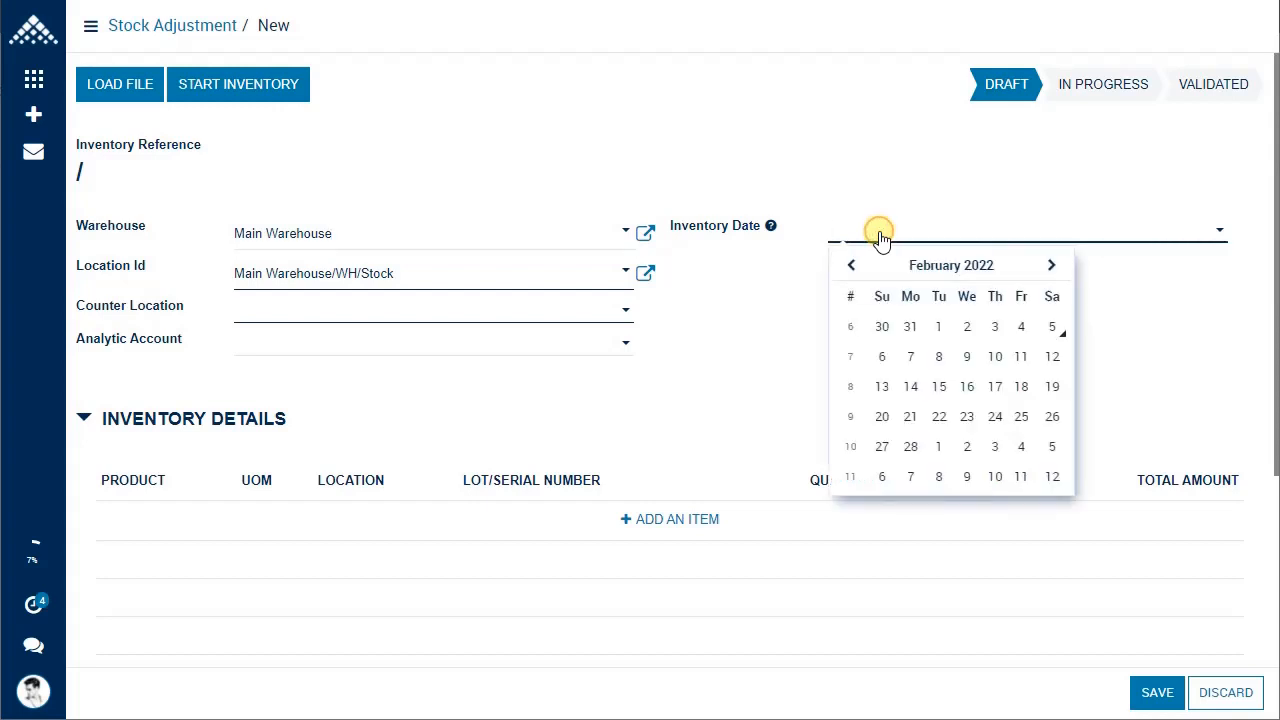
click(940, 330)
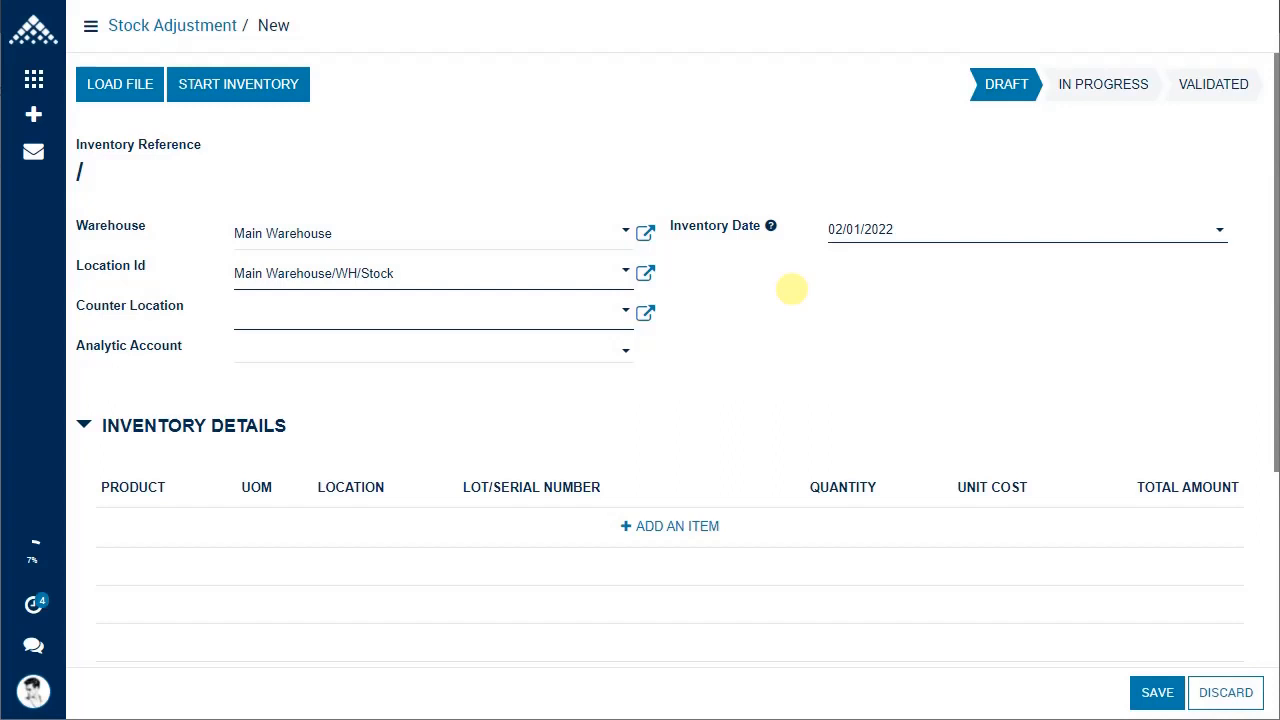
click(473, 327)
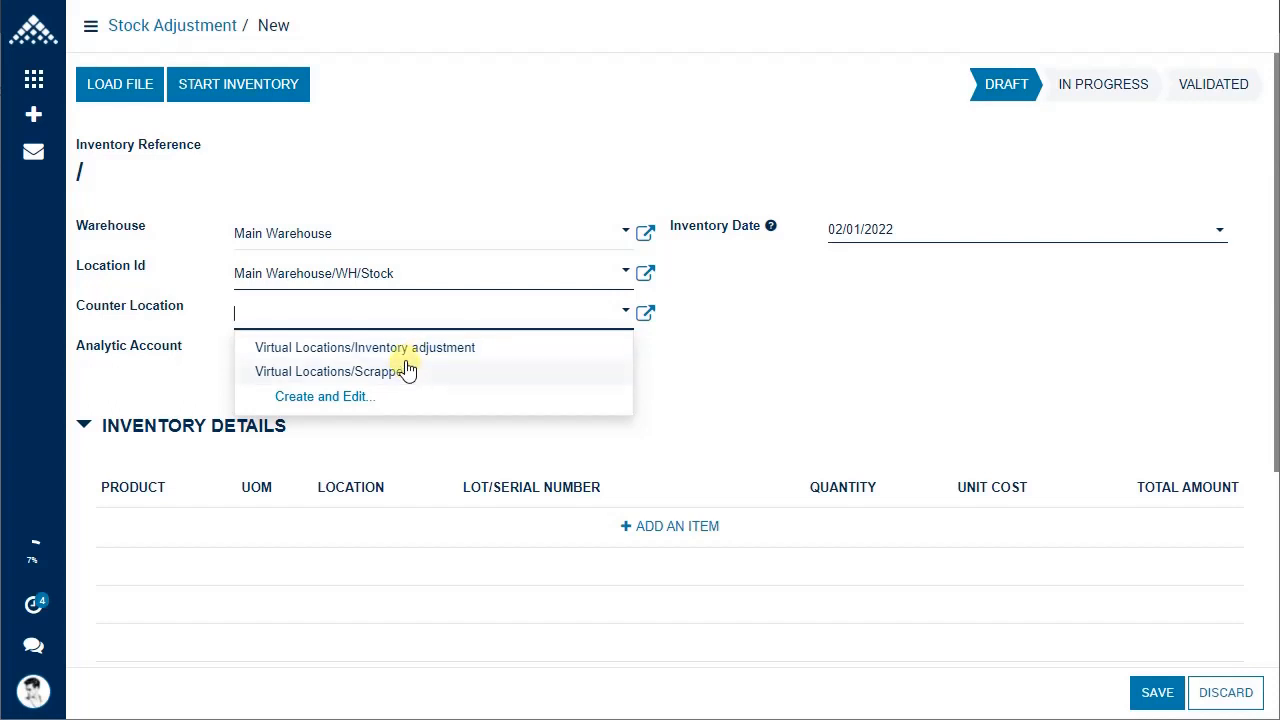
click(408, 350)
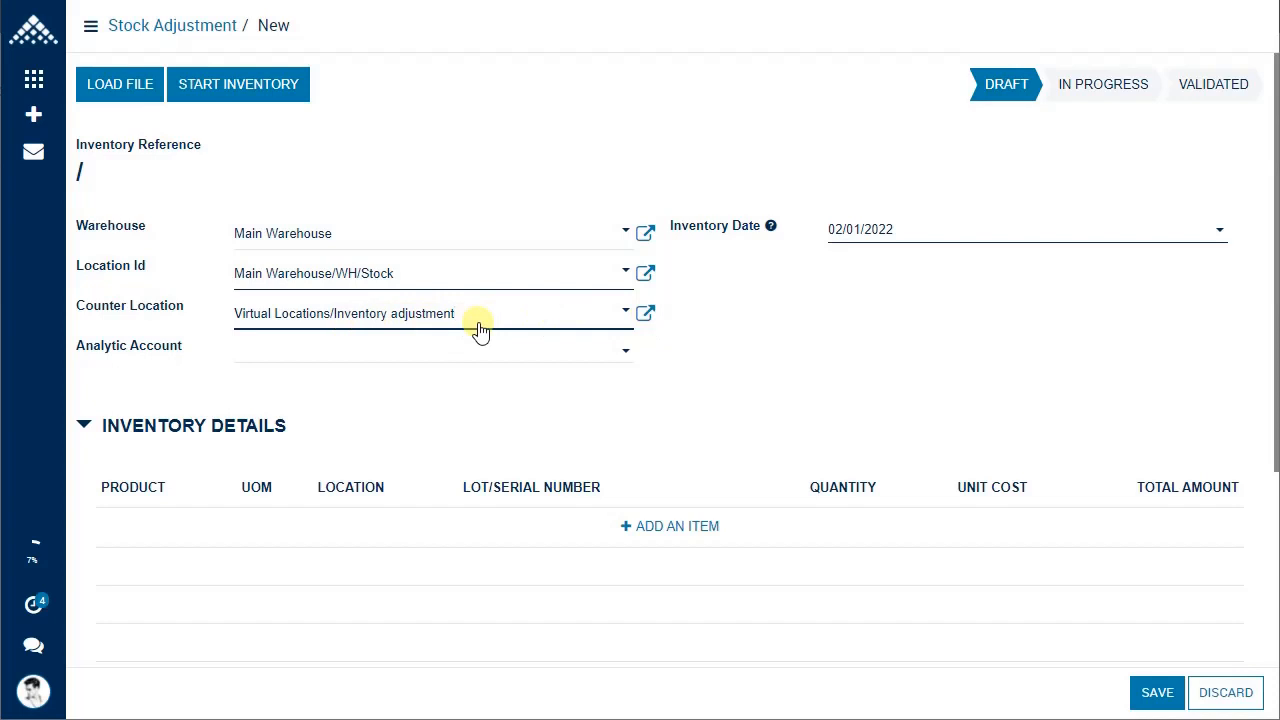
Examine the Inventory adjustment counter location's type and stock valuation accounts, and leave the record without saving
click(645, 315)
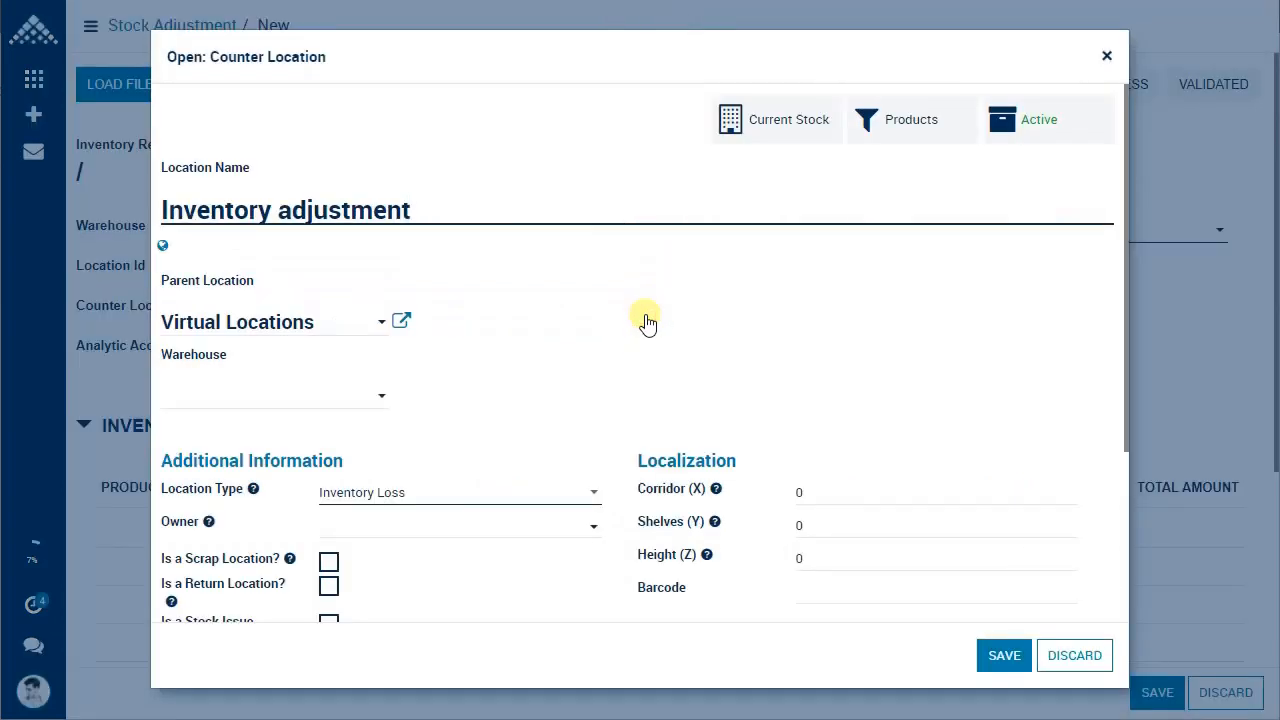
scroll(420, 330, down, 5)
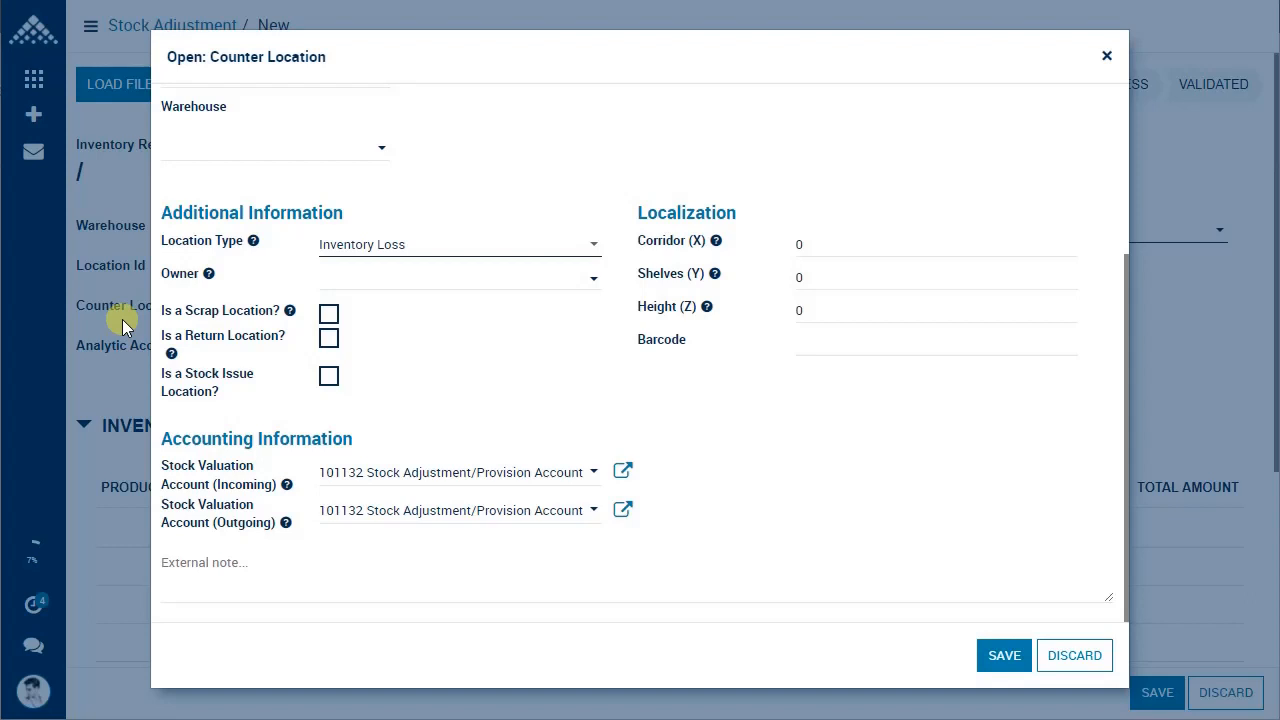
scroll(297, 383, up, 3)
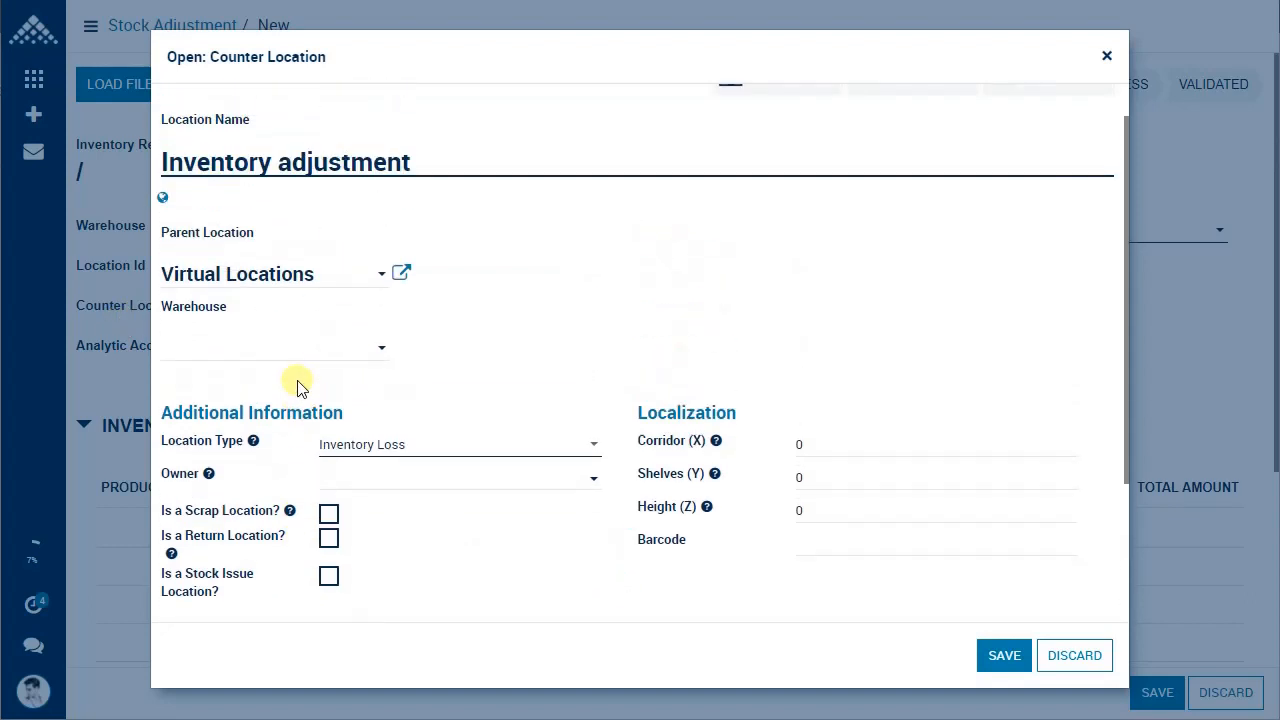
scroll(297, 383, down, 3)
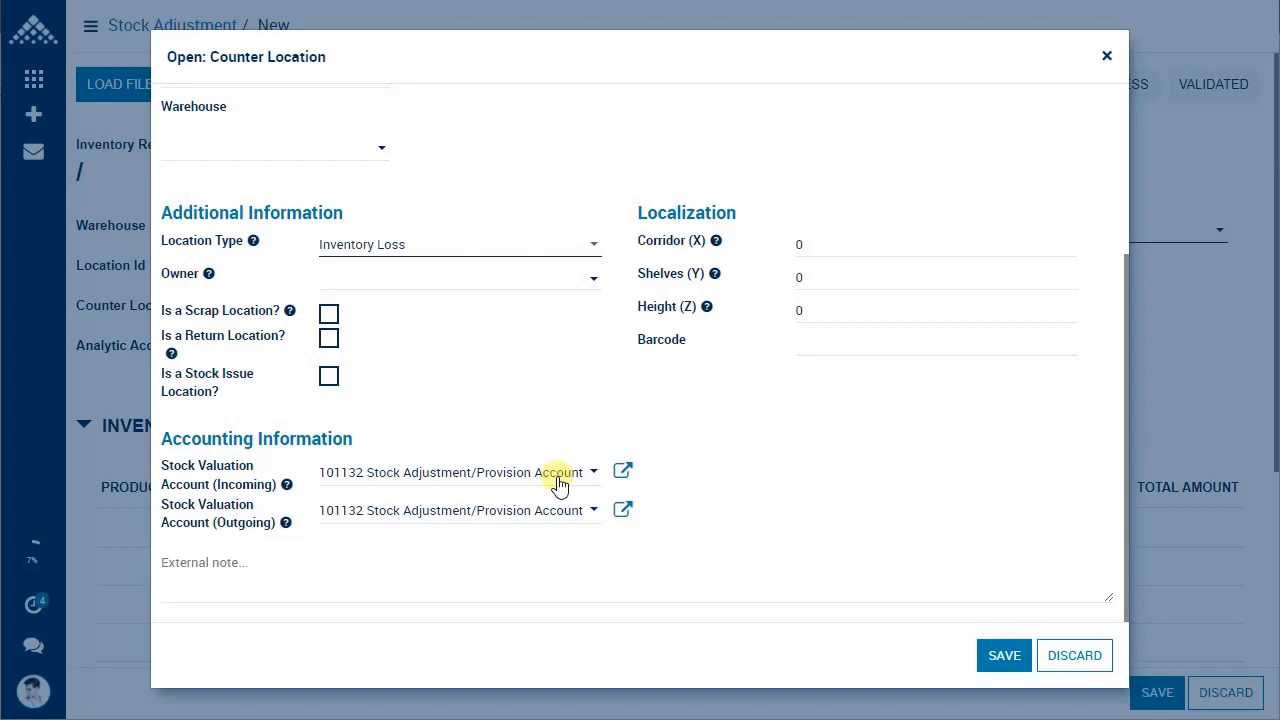
click(1070, 670)
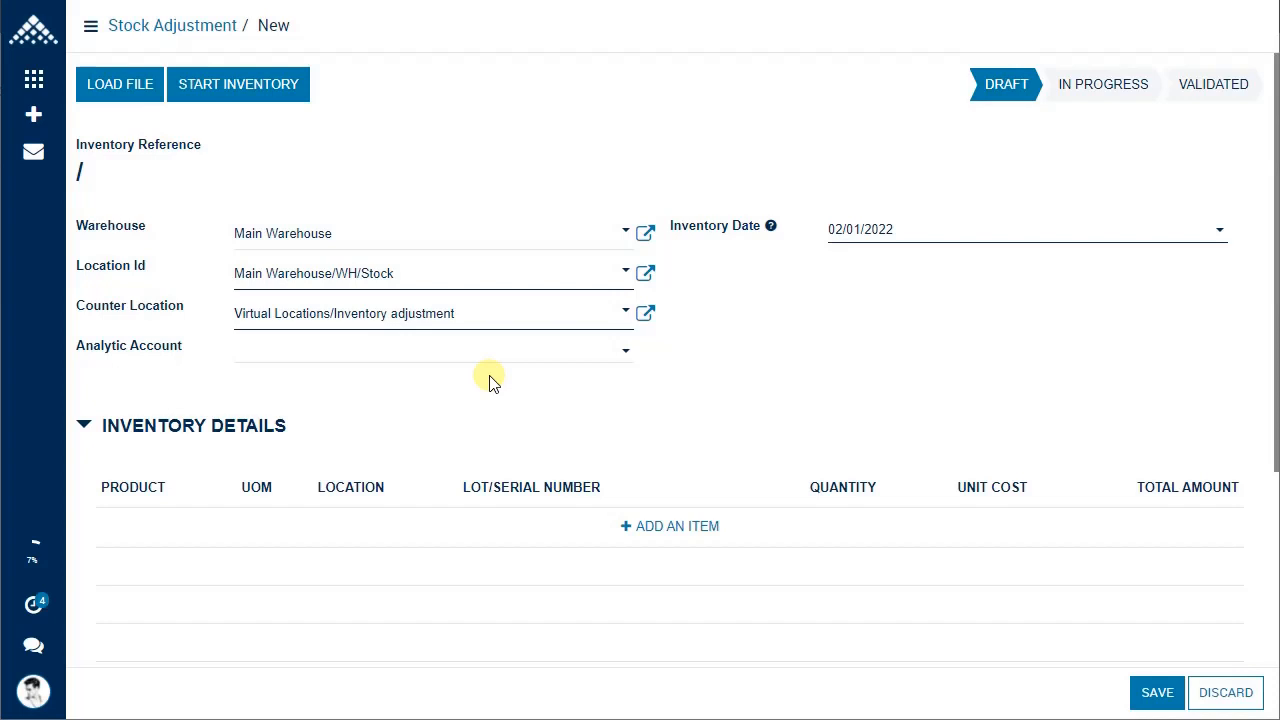
Start creating a new counter location named Marketing Stock Issue under Virtual Locations
click(457, 321)
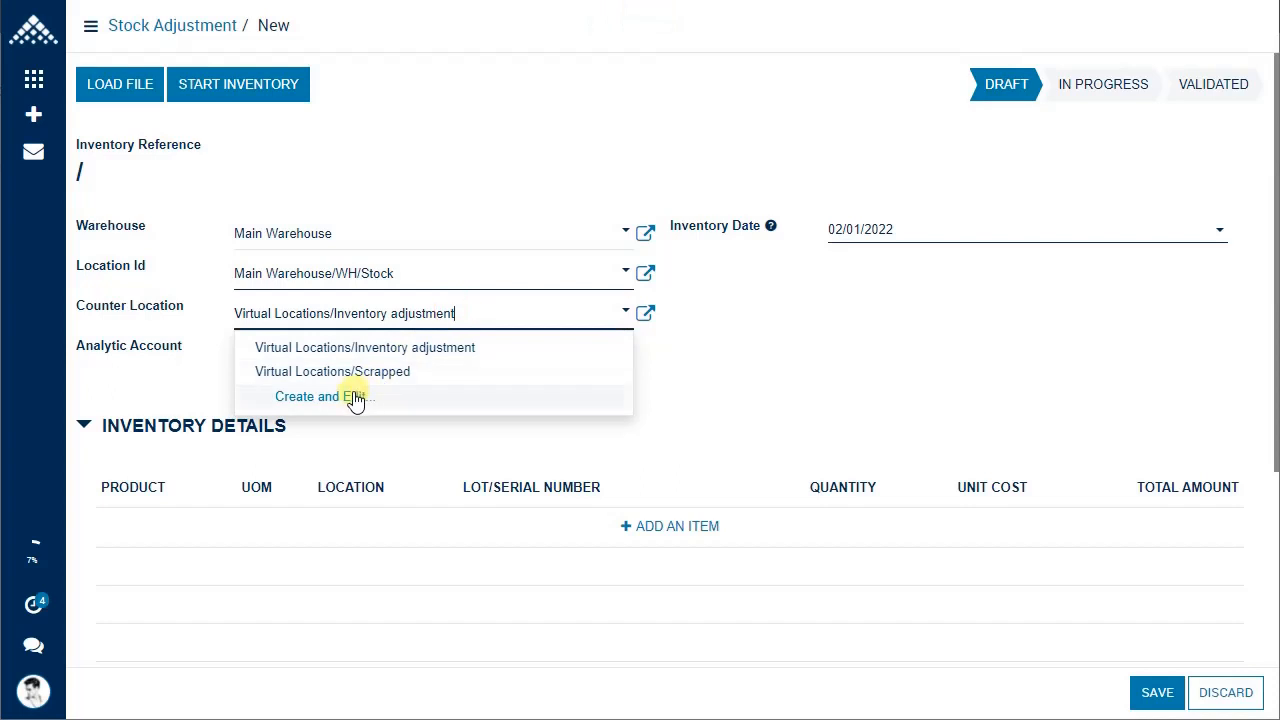
click(303, 398)
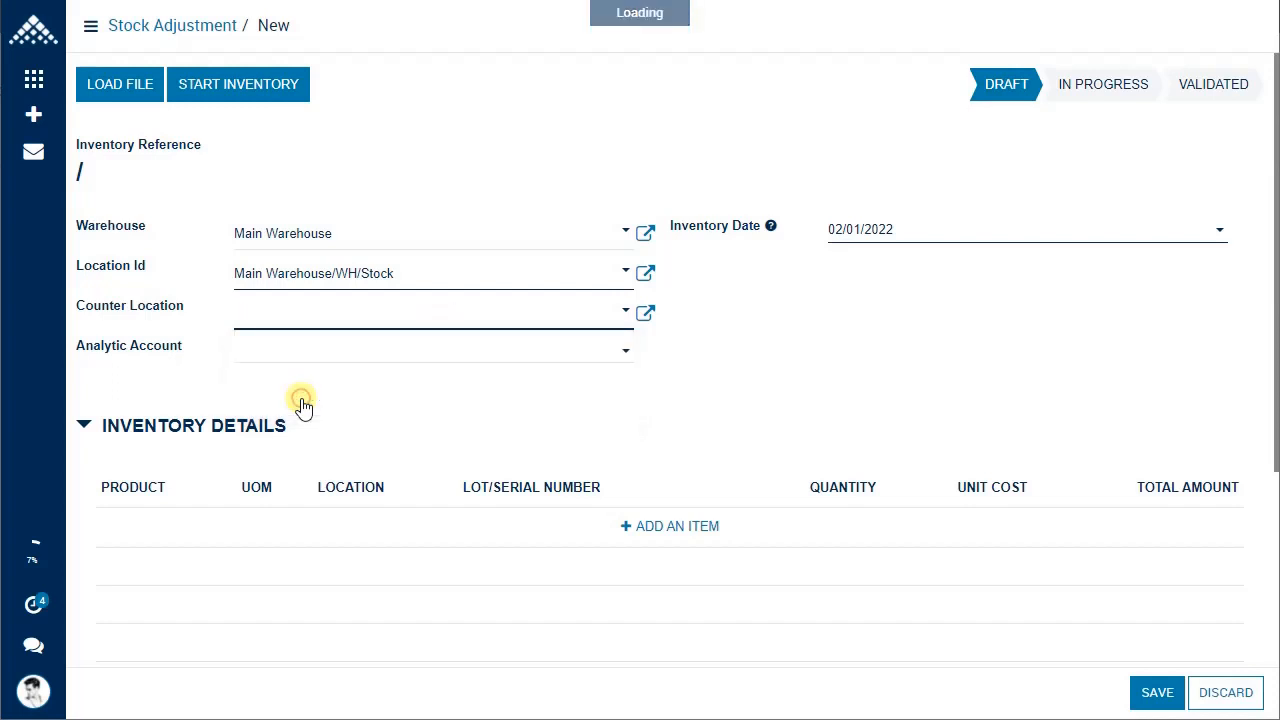
text(Mar)
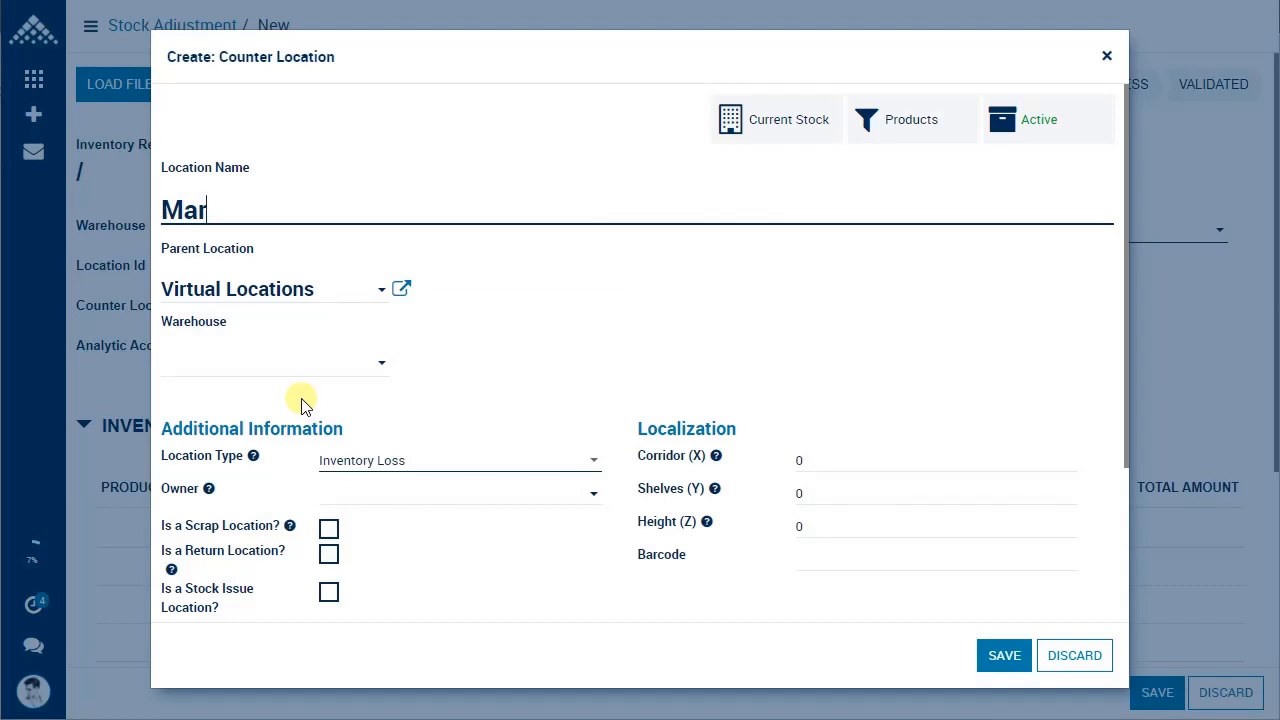
text(keting )
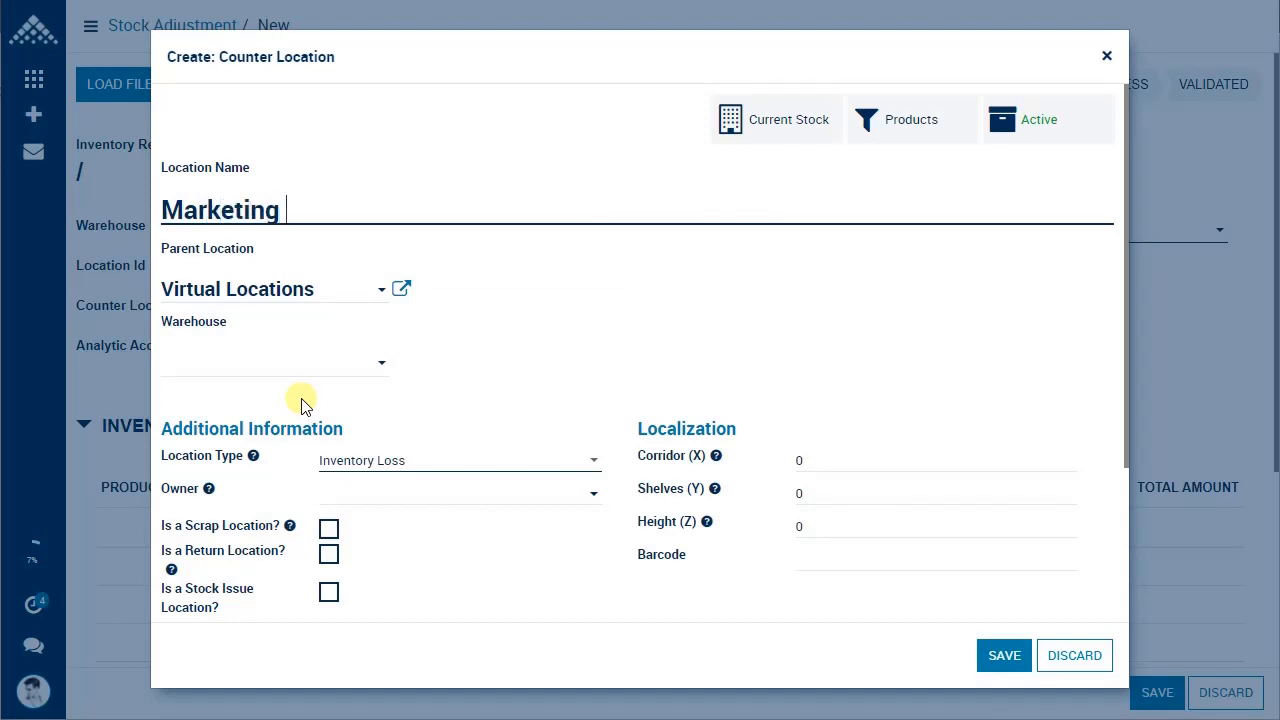
text(Stock)
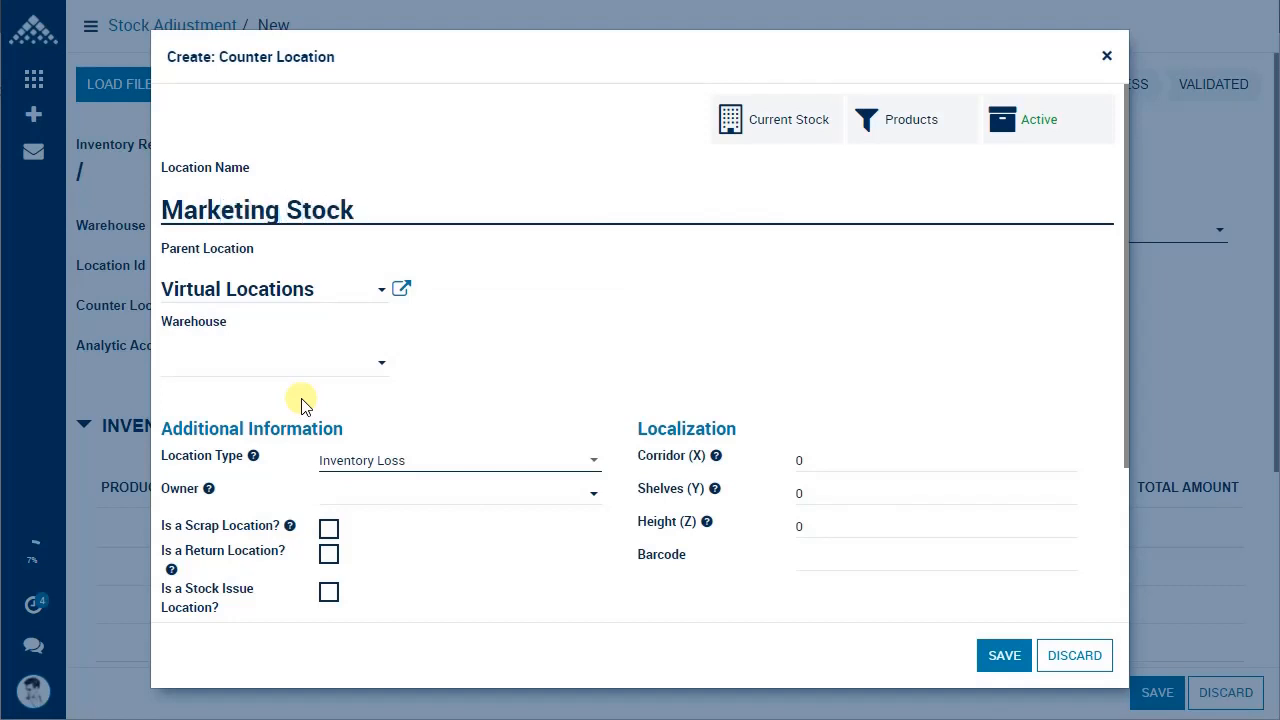
text( Issue)
Search for an incoming stock valuation account matching "mar" and clear the search text
scroll(305, 403, down, 2)
mouse_move(230, 480)
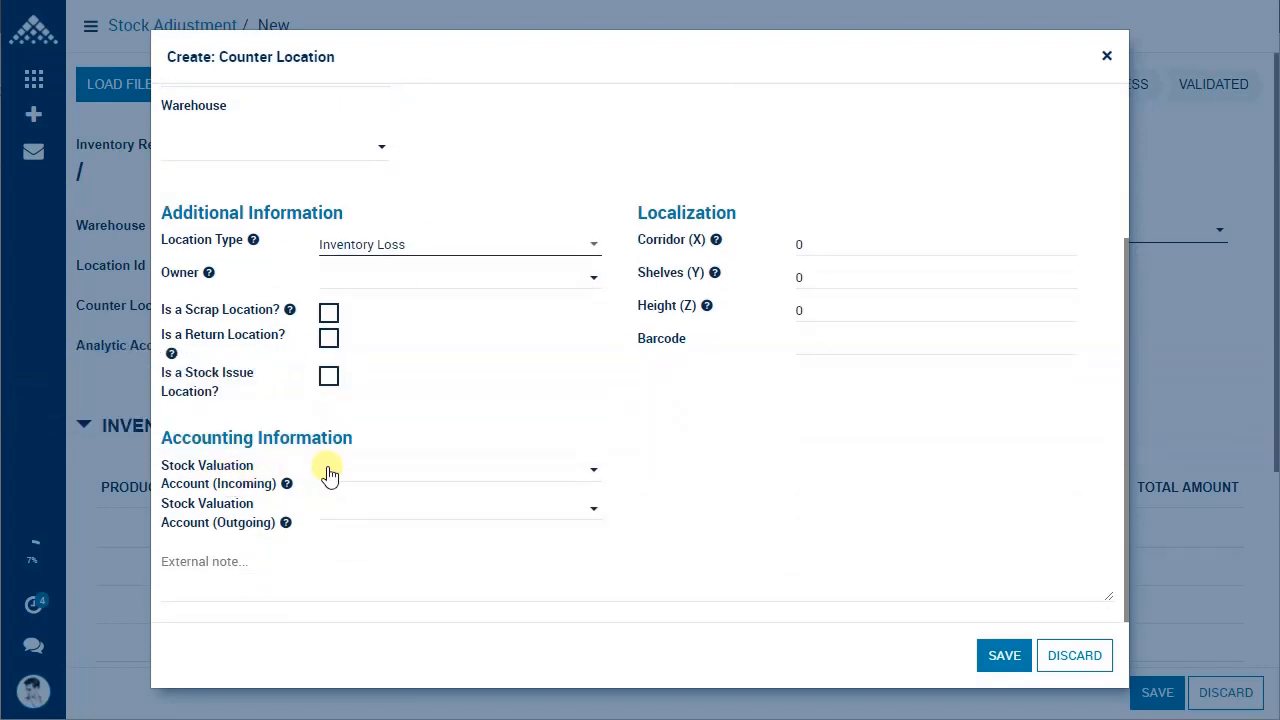
click(330, 470)
text(m)
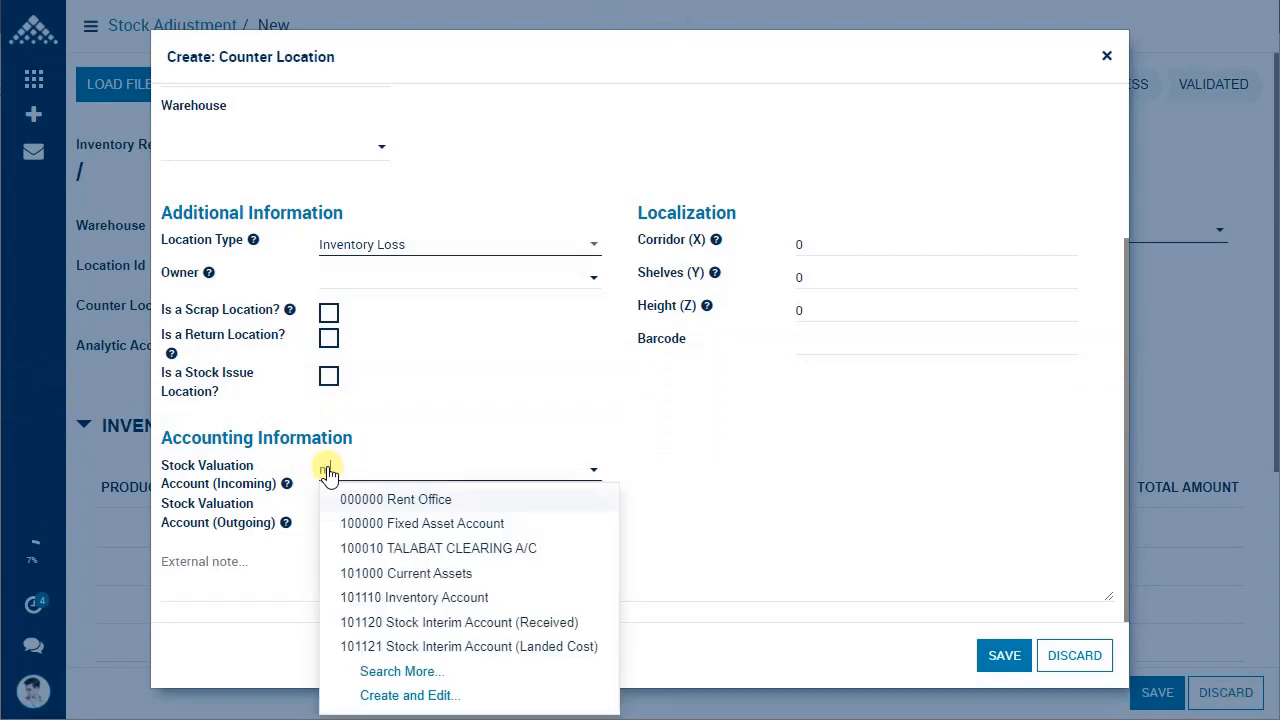
text(ar)
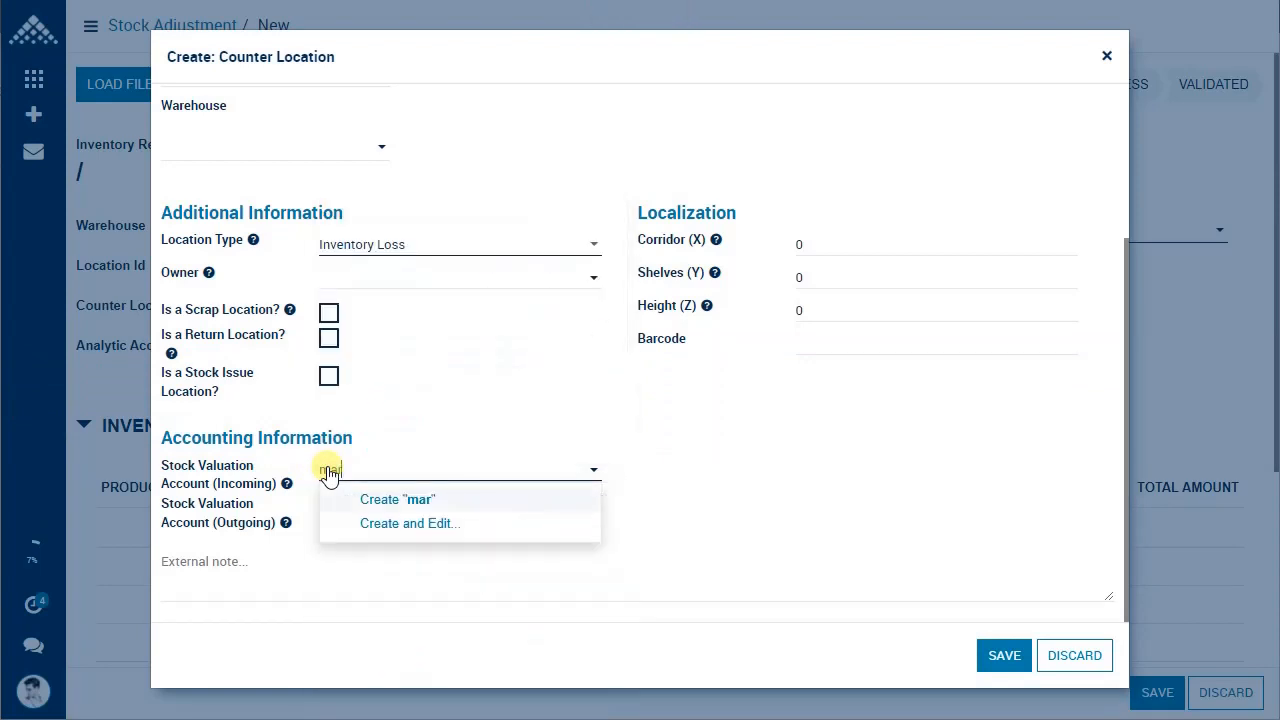
key(BackSpace)
key(BackSpace)
key(BackSpace)
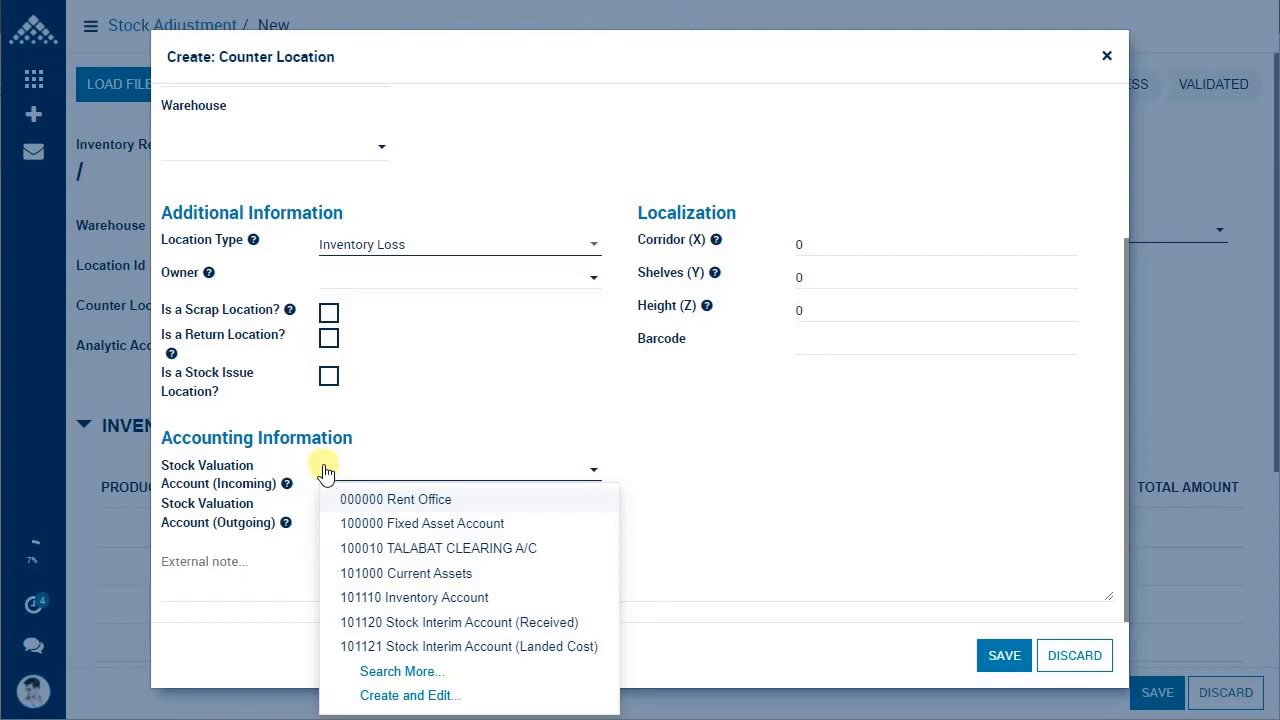
Look over the incoming and outgoing stock valuation account choices and discard the new counter location
click(355, 466)
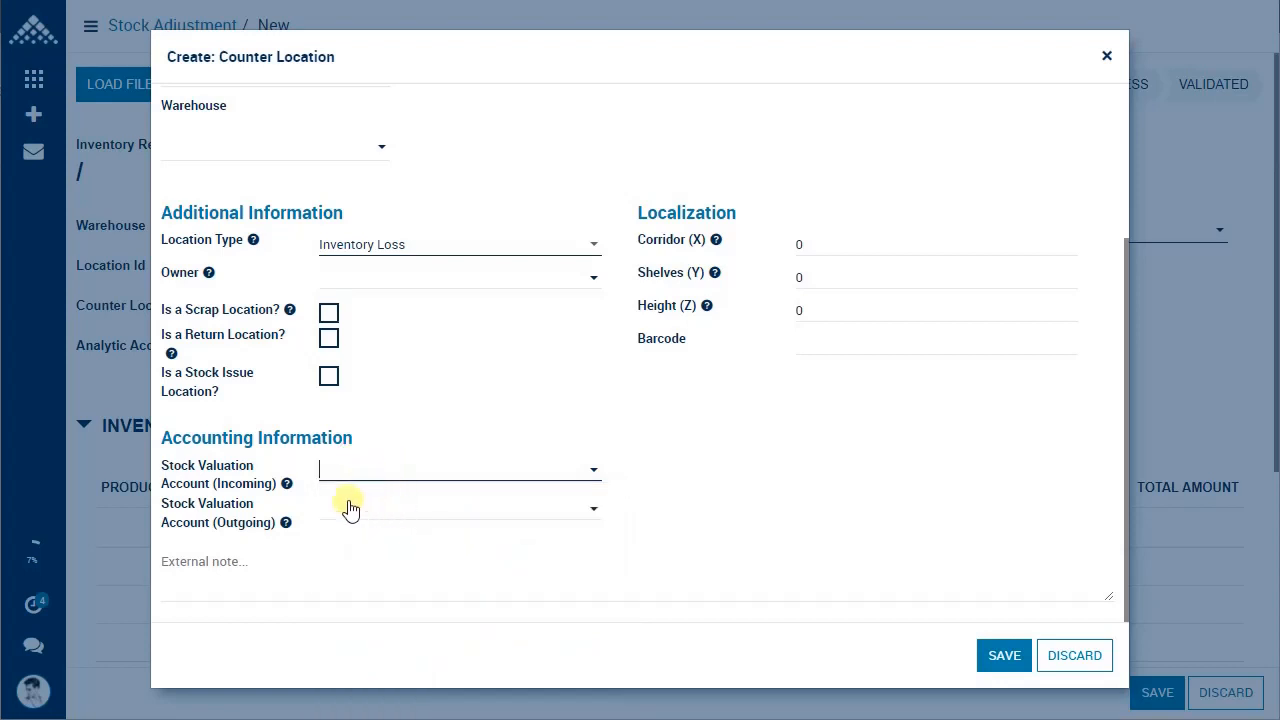
click(349, 471)
click(229, 486)
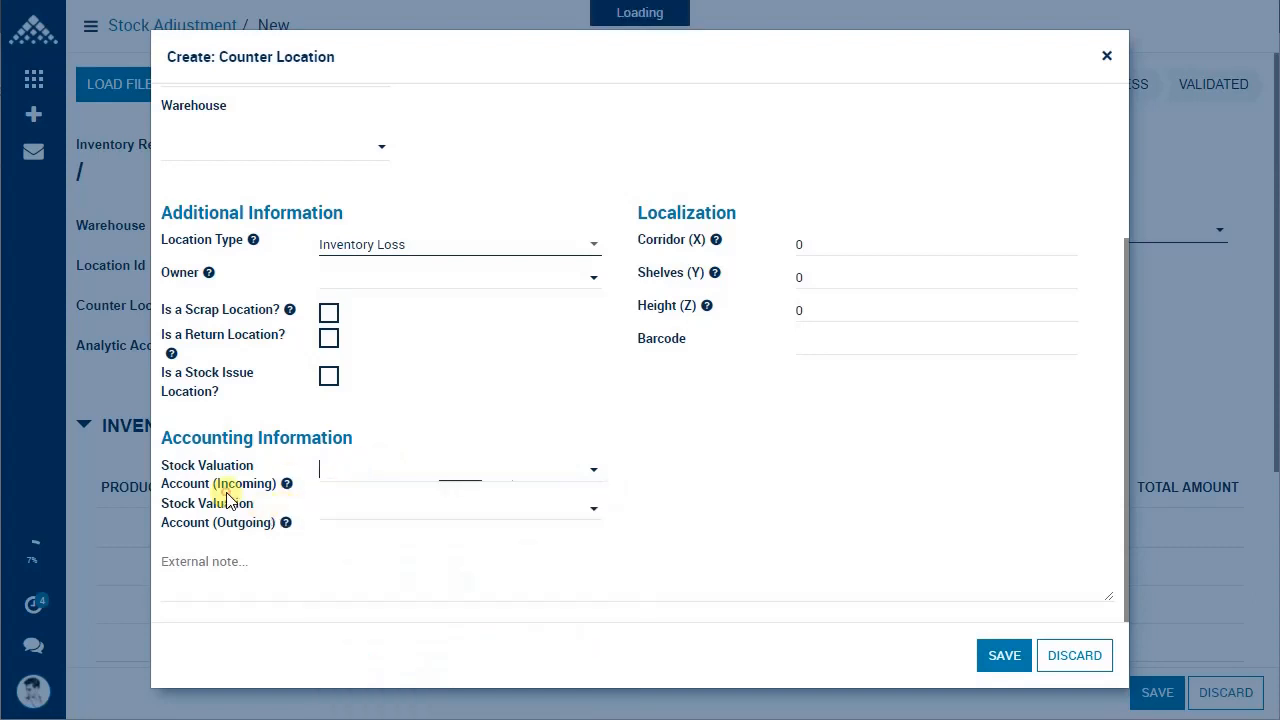
click(244, 518)
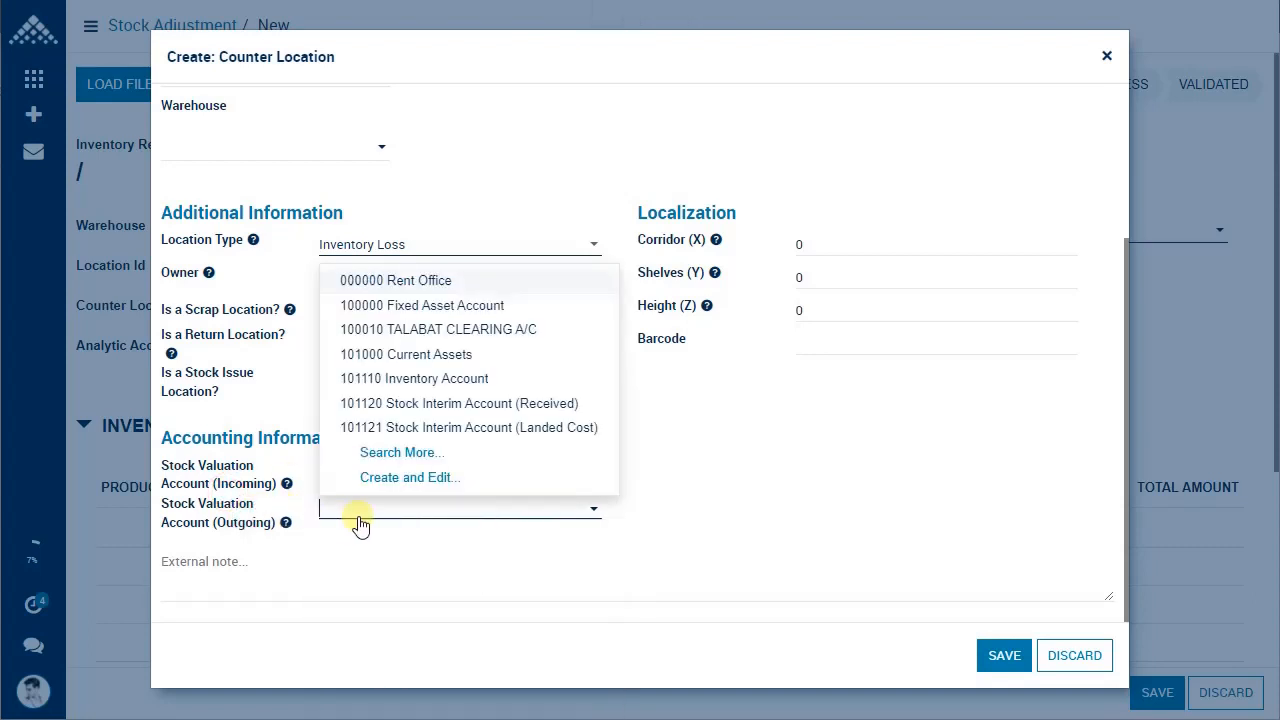
click(1046, 664)
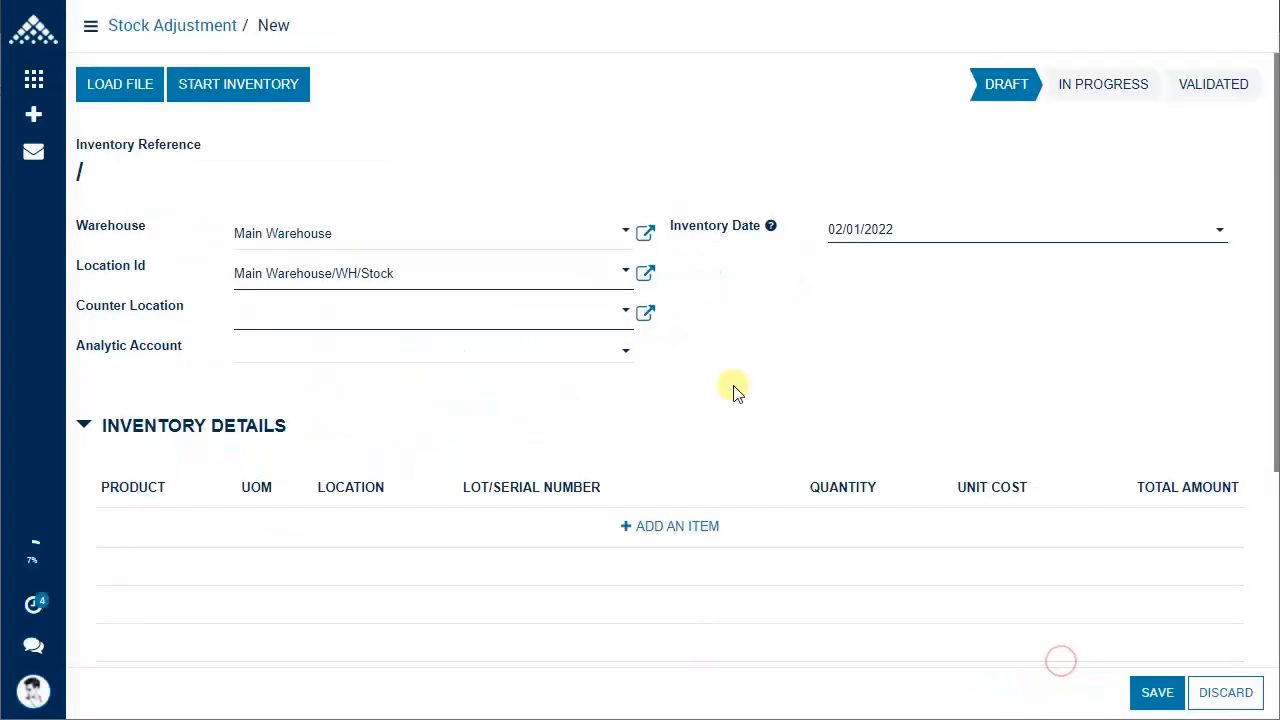
Set the counter location back to Virtual Locations/Inventory adjustment
click(432, 326)
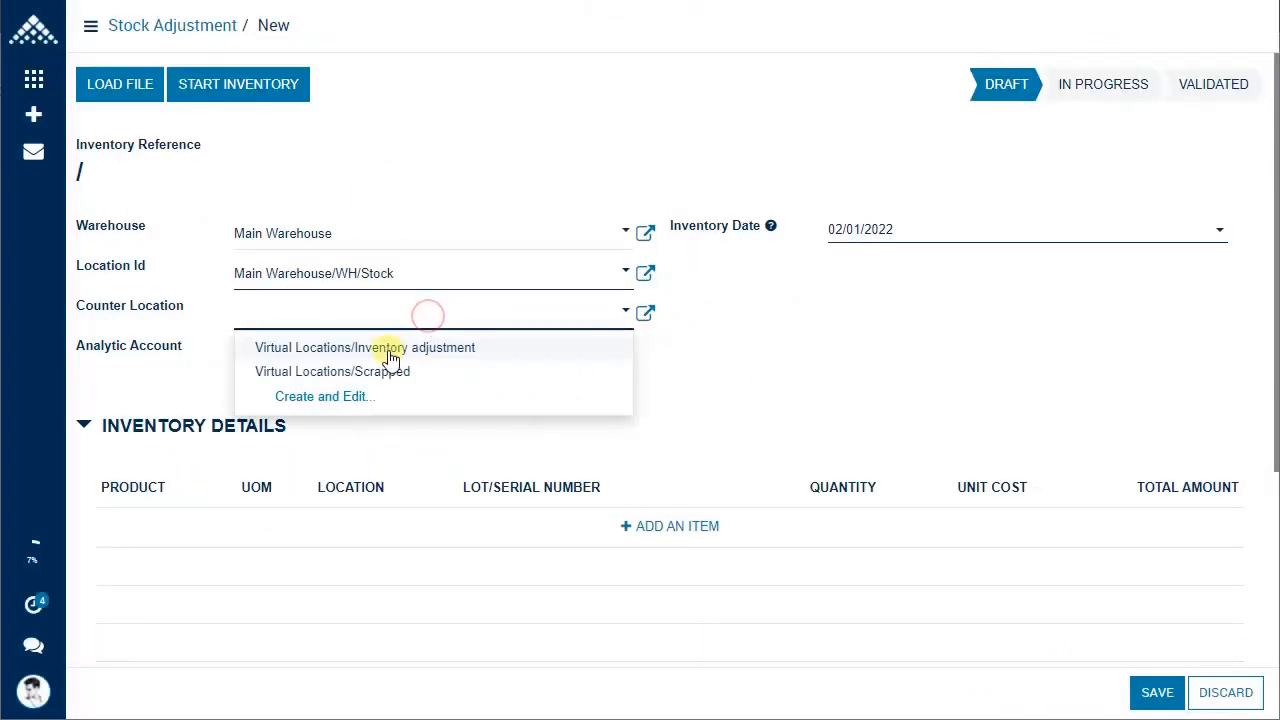
click(445, 350)
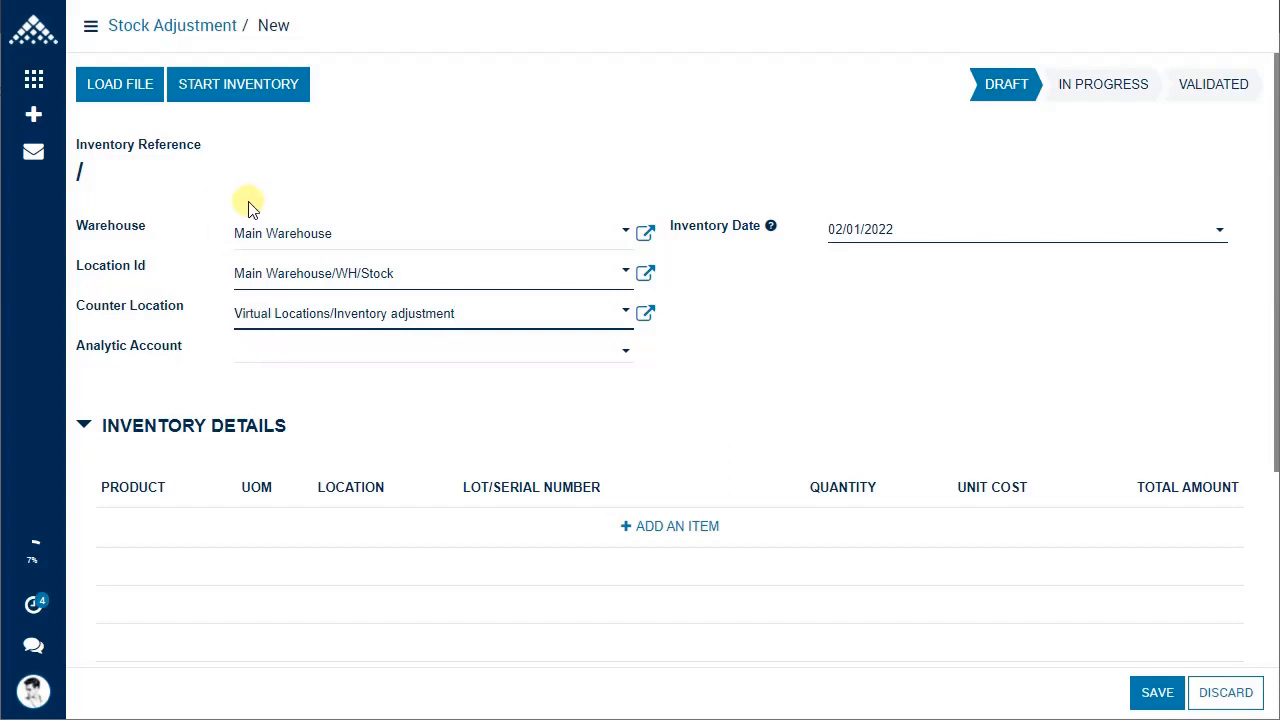
click(329, 358)
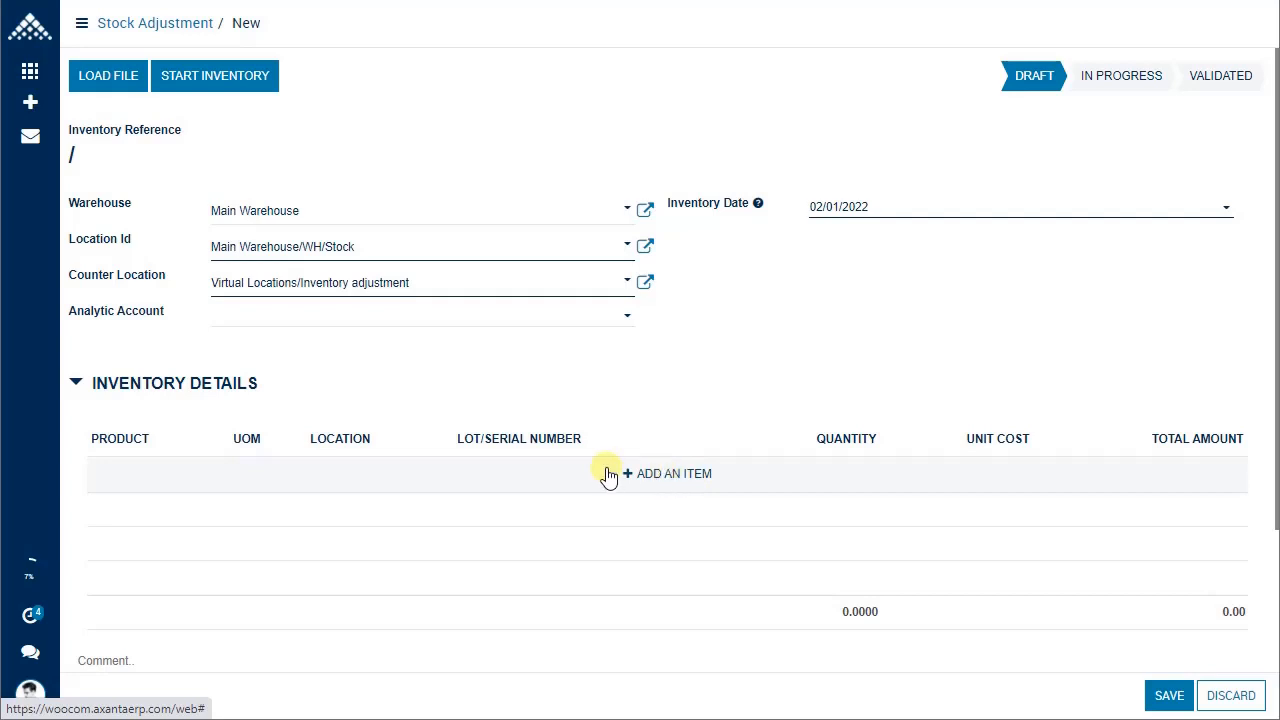
click(665, 477)
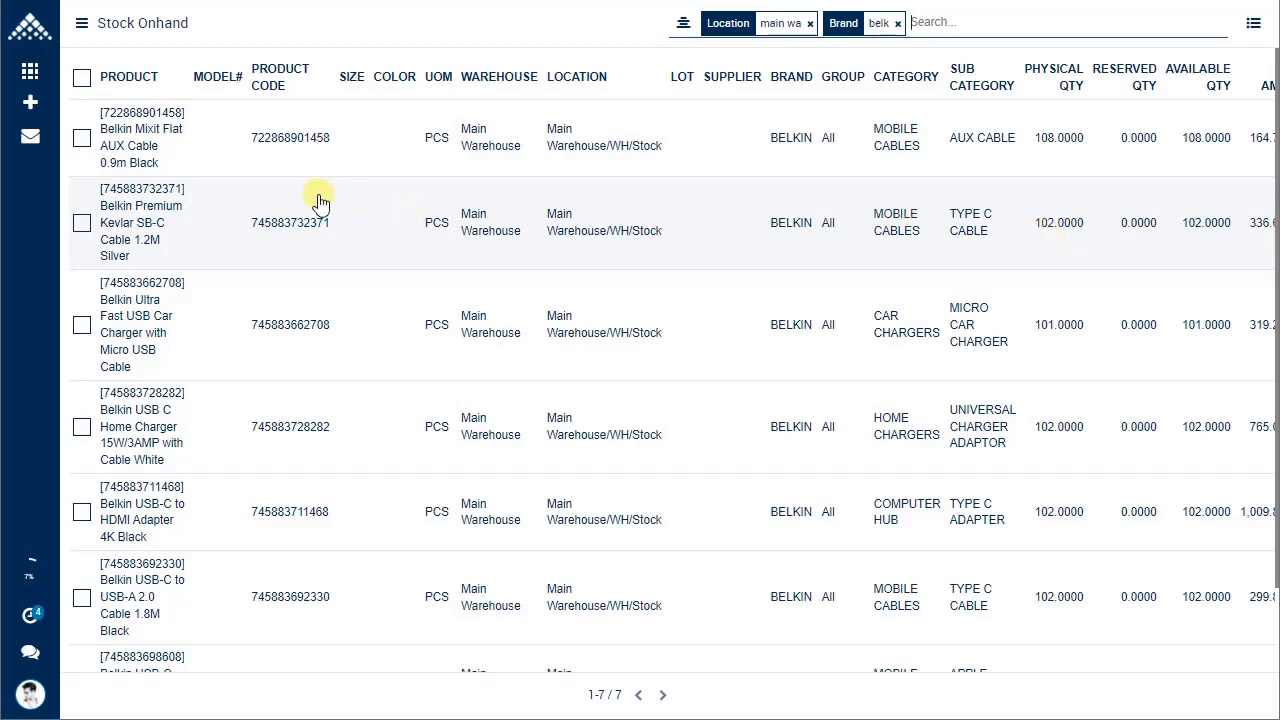
drag(252, 140, 140, 22)
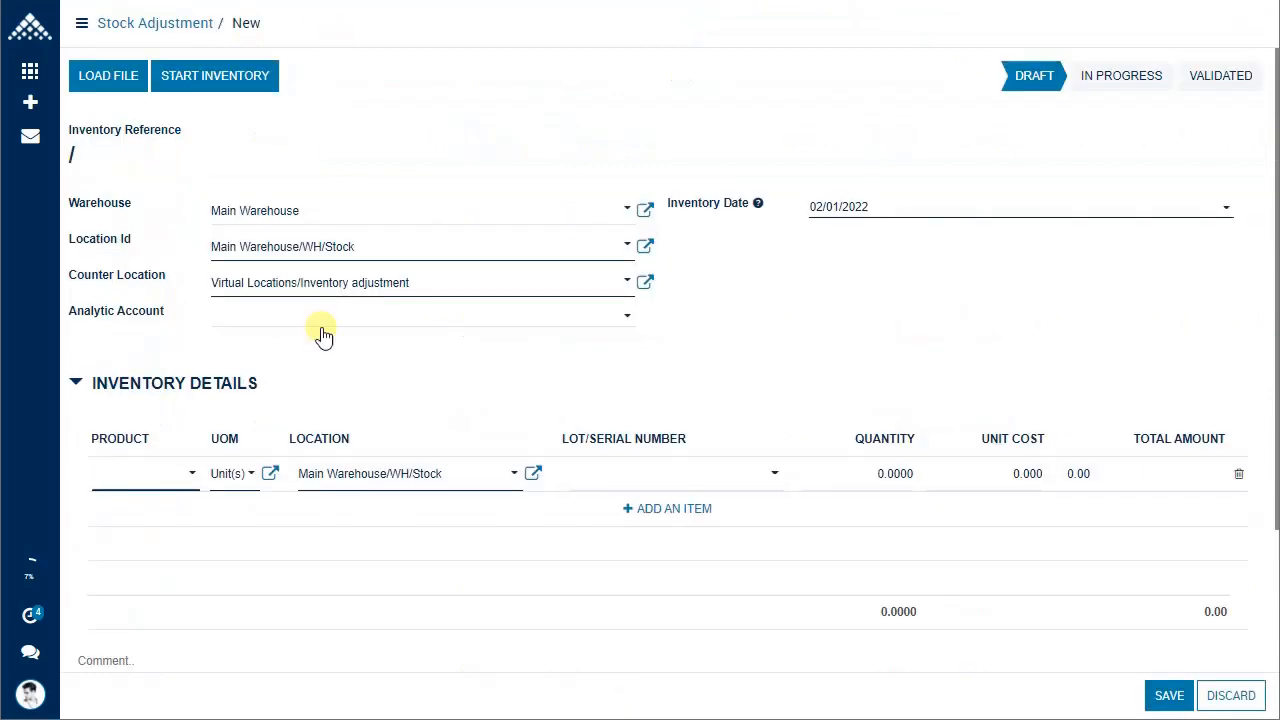
click(160, 488)
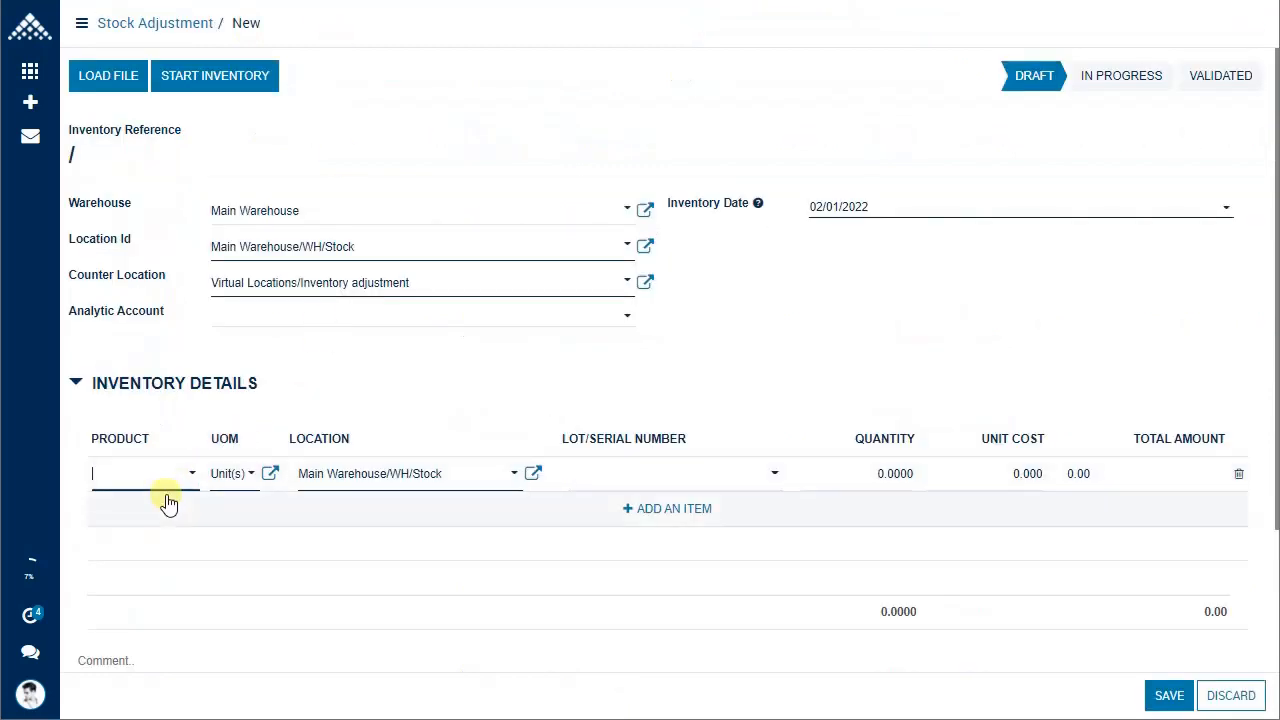
key(ctrl+v)
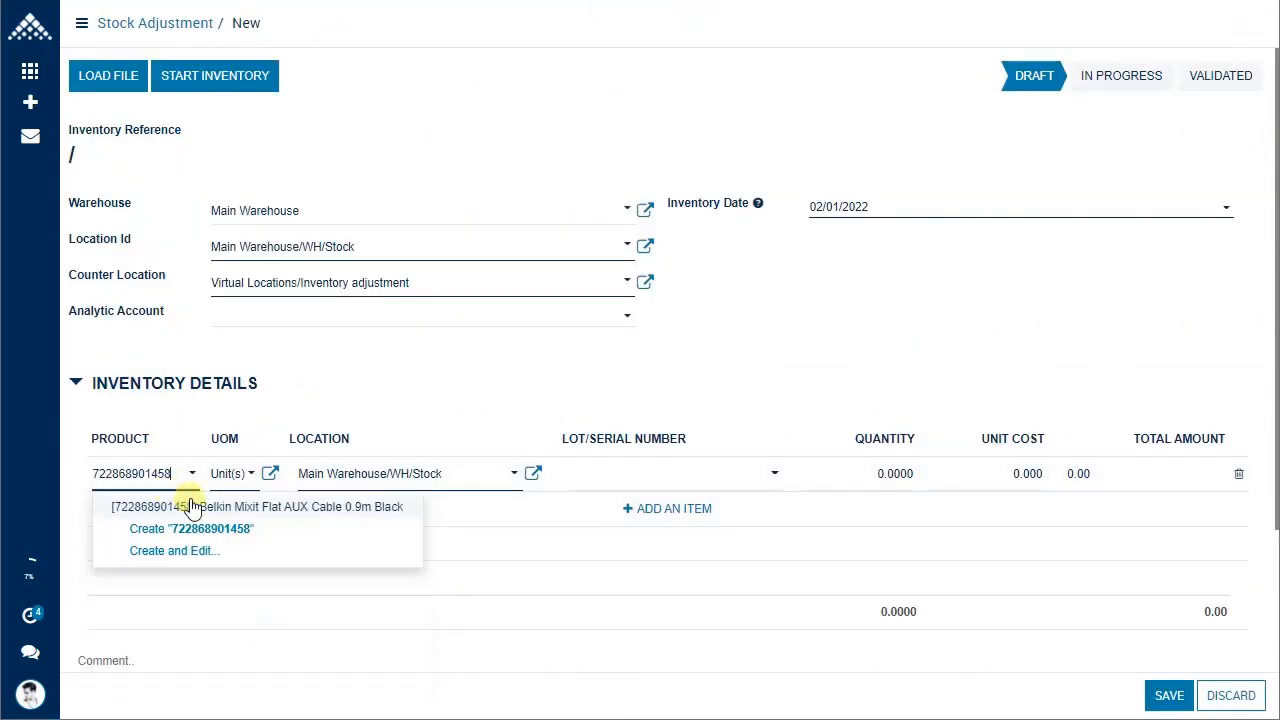
click(190, 506)
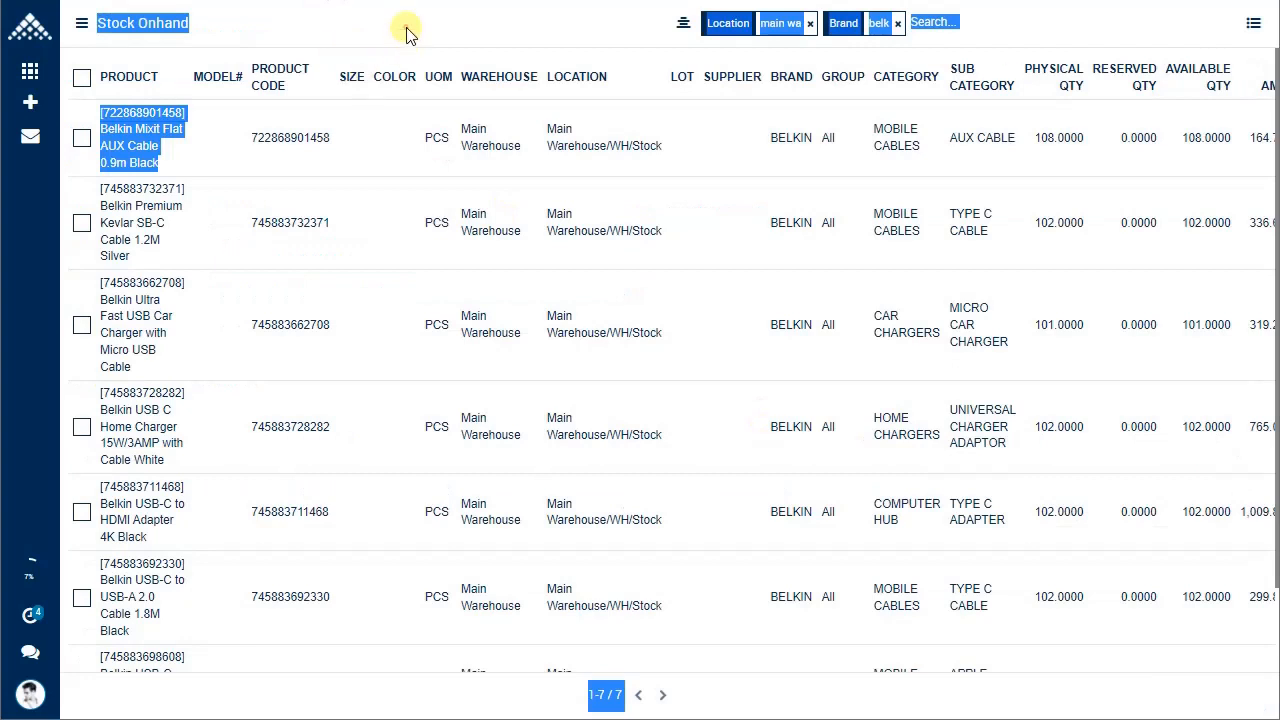
Check the AUX cable's physical quantity in Stock Onhand and set its adjustment line quantity to -8
click(406, 33)
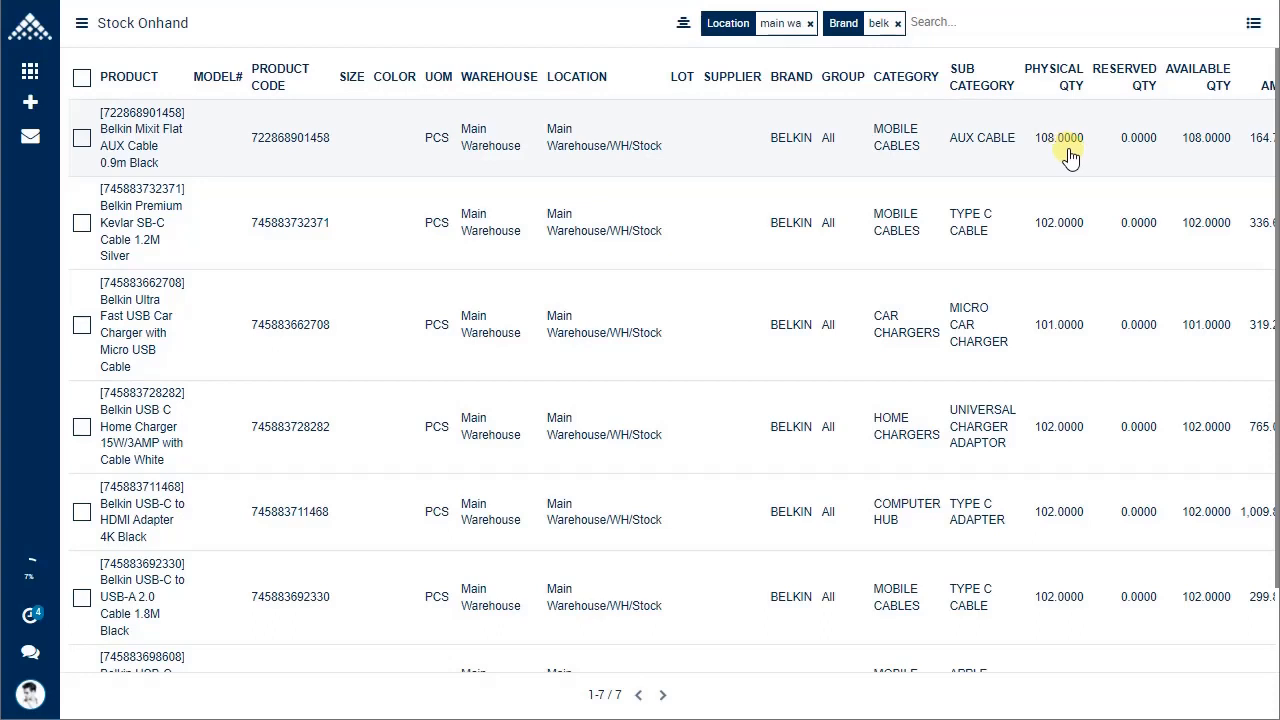
click(503, 155)
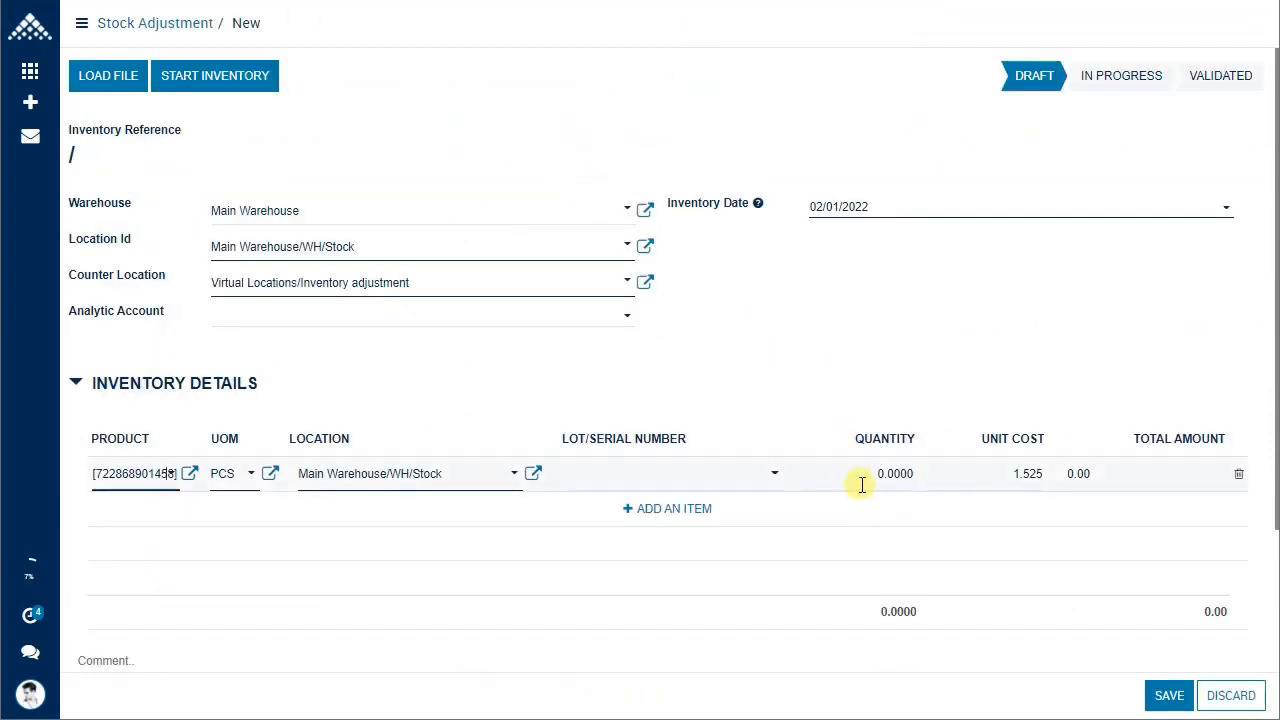
click(862, 484)
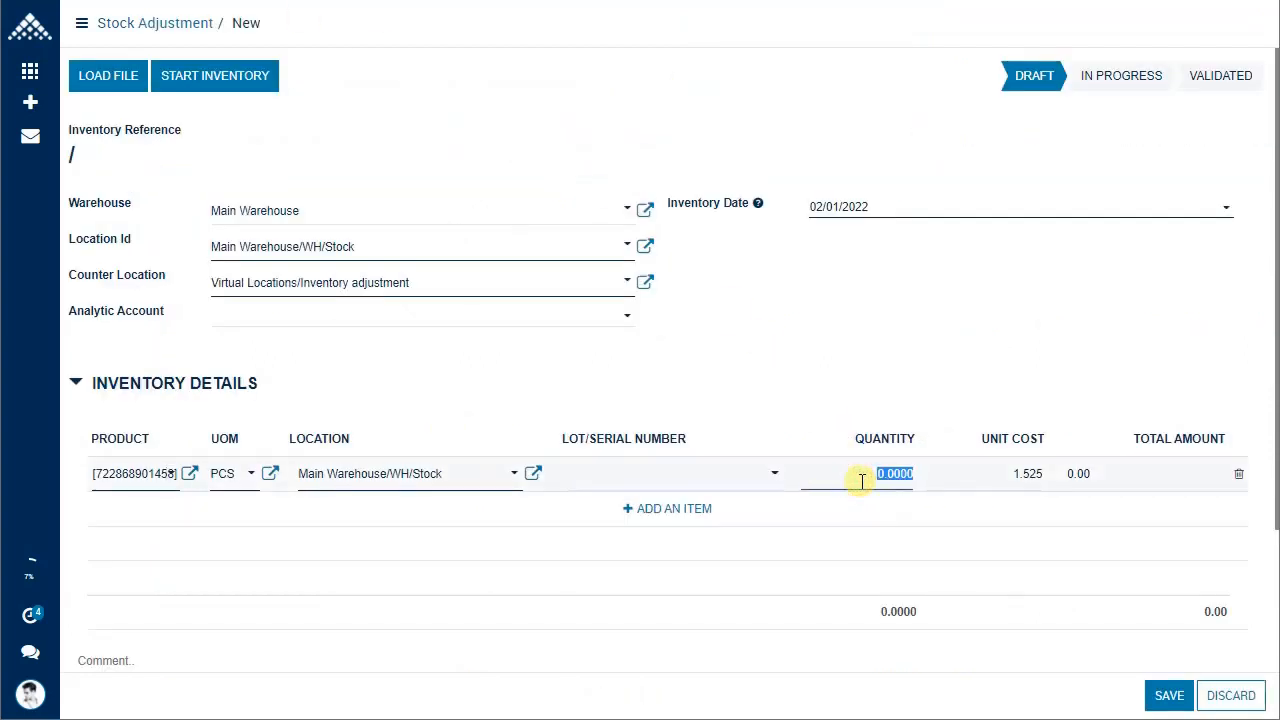
text(-8)
key(Tab)
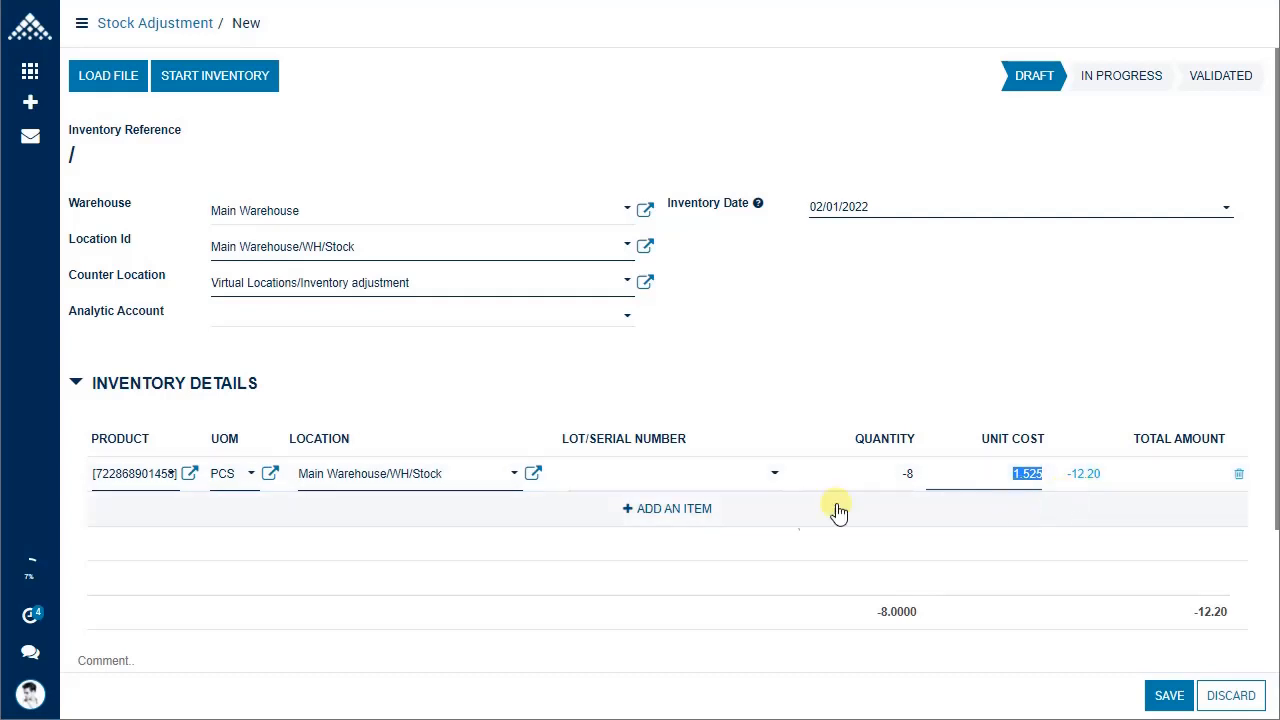
click(398, 0)
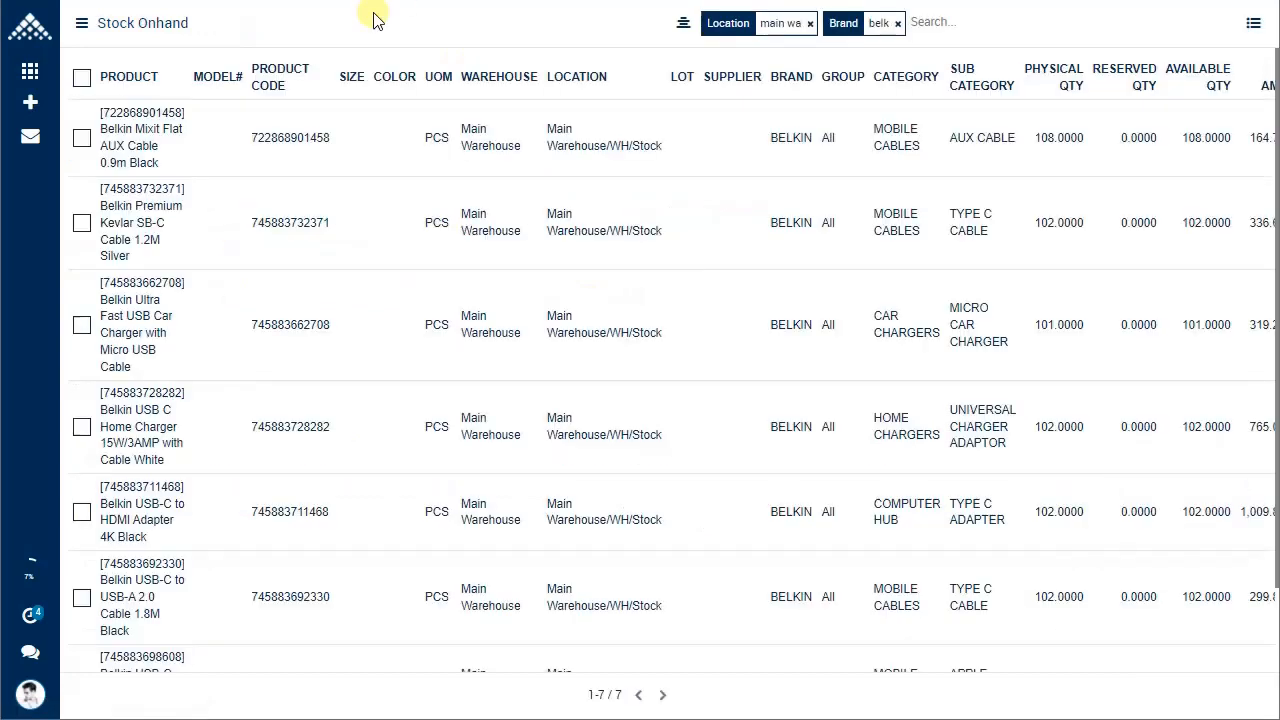
drag(252, 228, 330, 233)
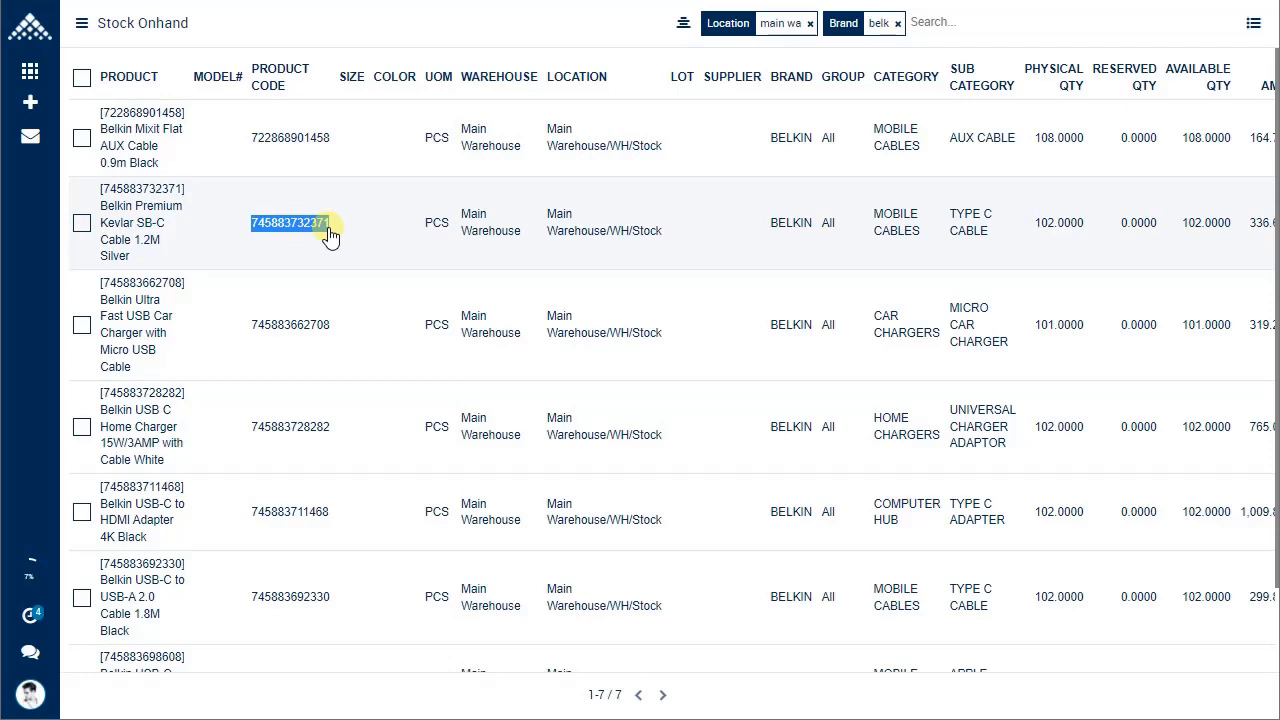
drag(328, 229, 367, 31)
click(367, 29)
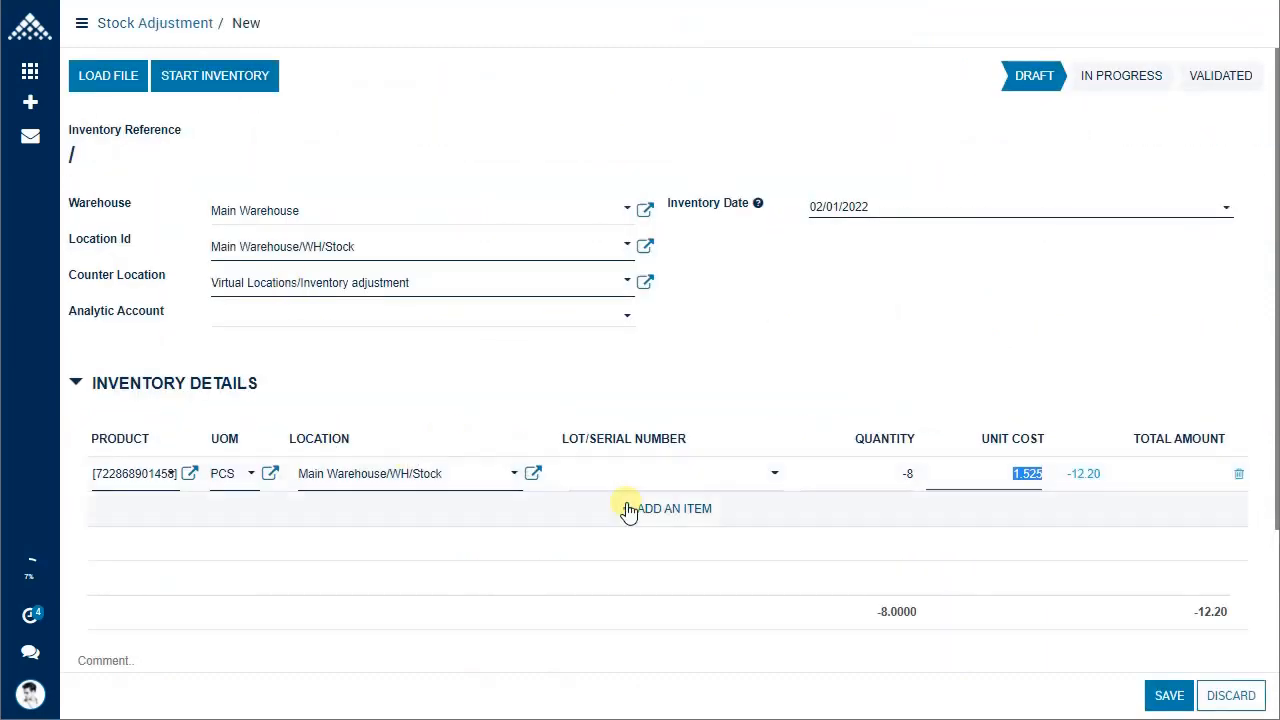
click(675, 512)
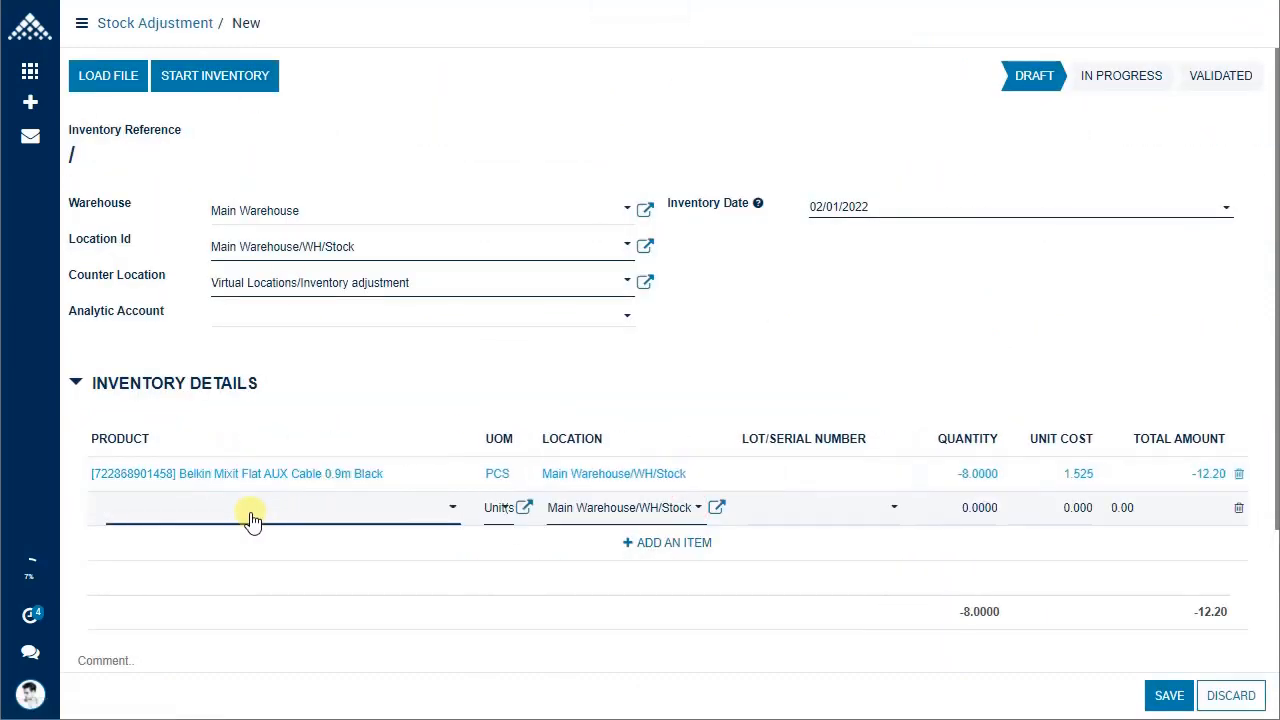
text(745883732371)
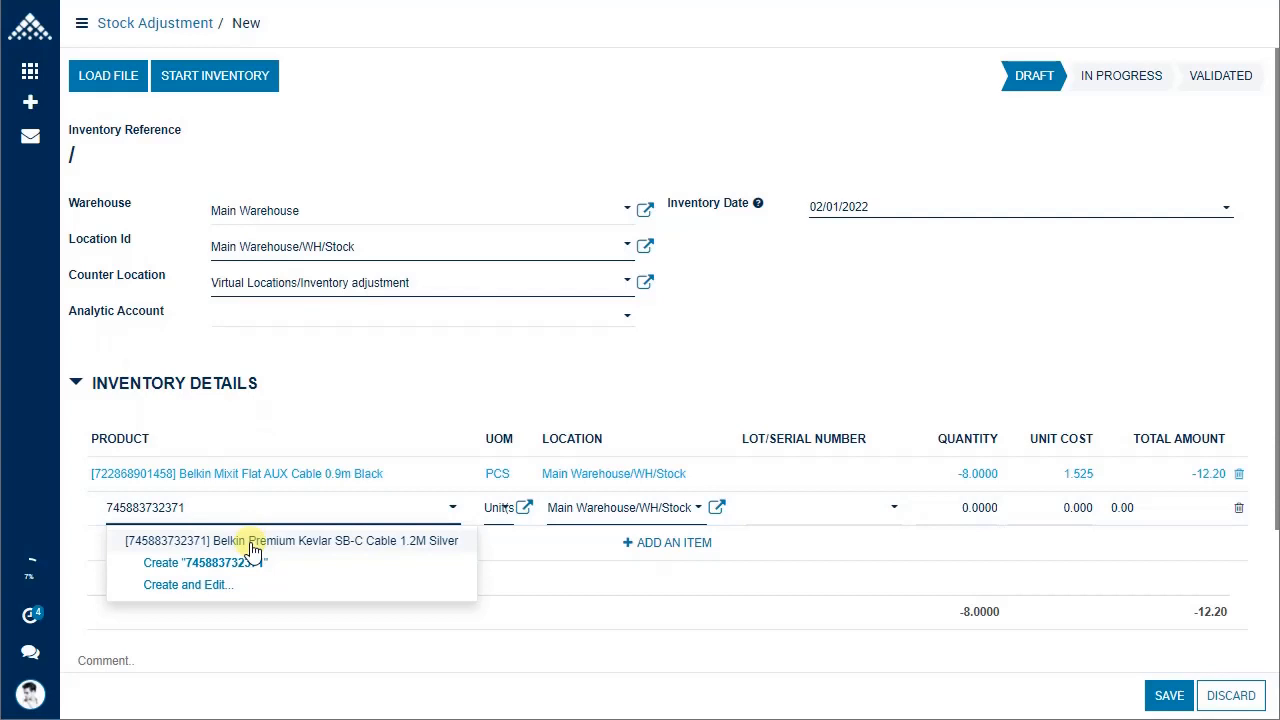
click(252, 545)
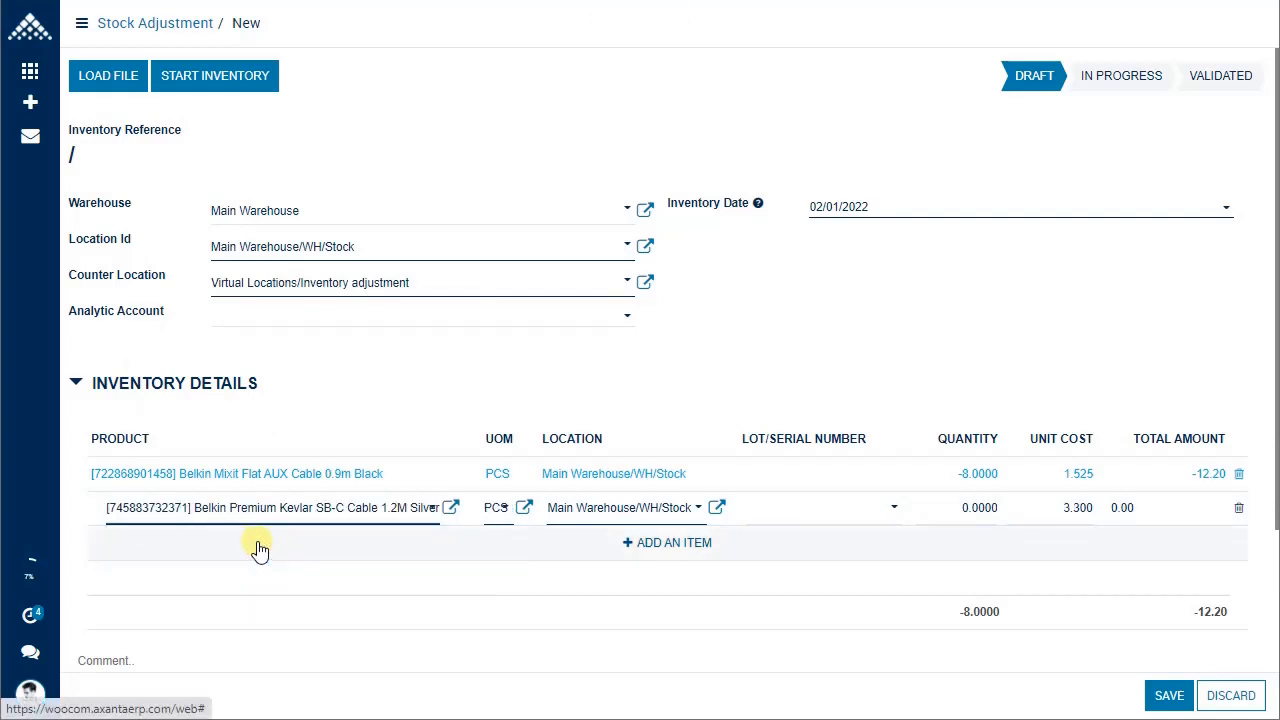
Set the Kevlar SB-C cable line's quantity to 8 and review its unit cost
click(924, 507)
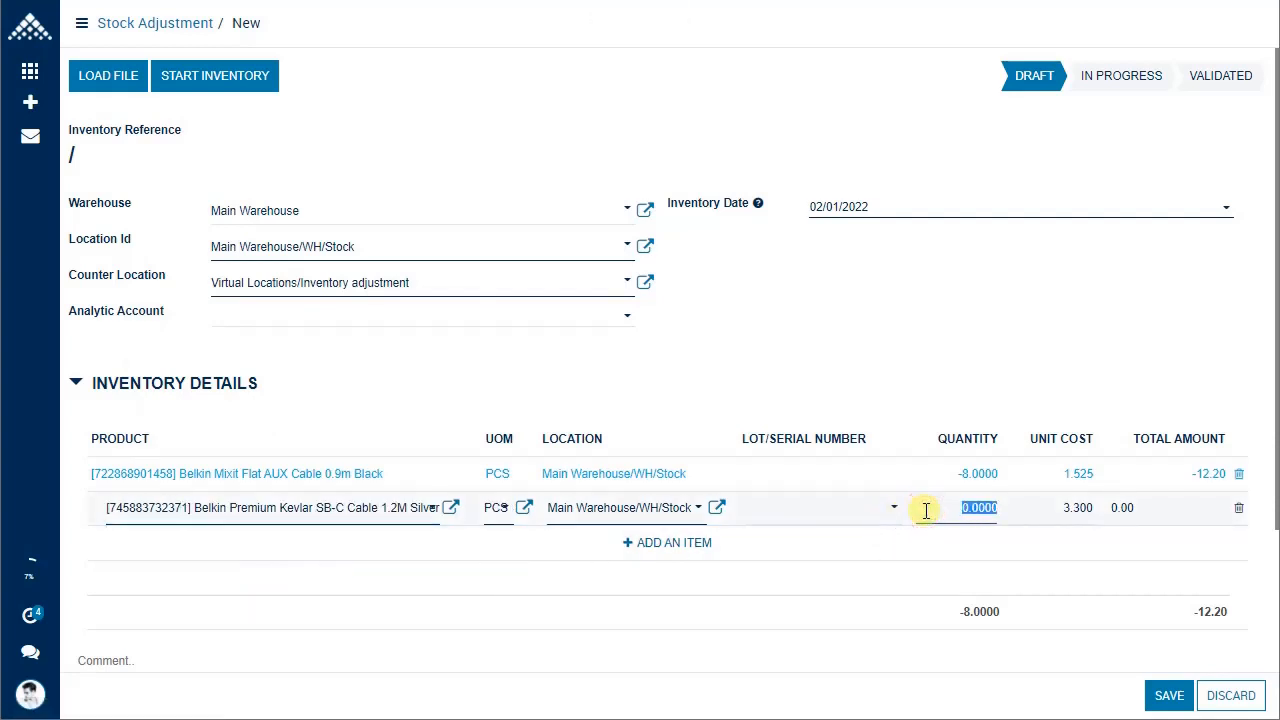
text(8)
key(Tab)
click(1026, 508)
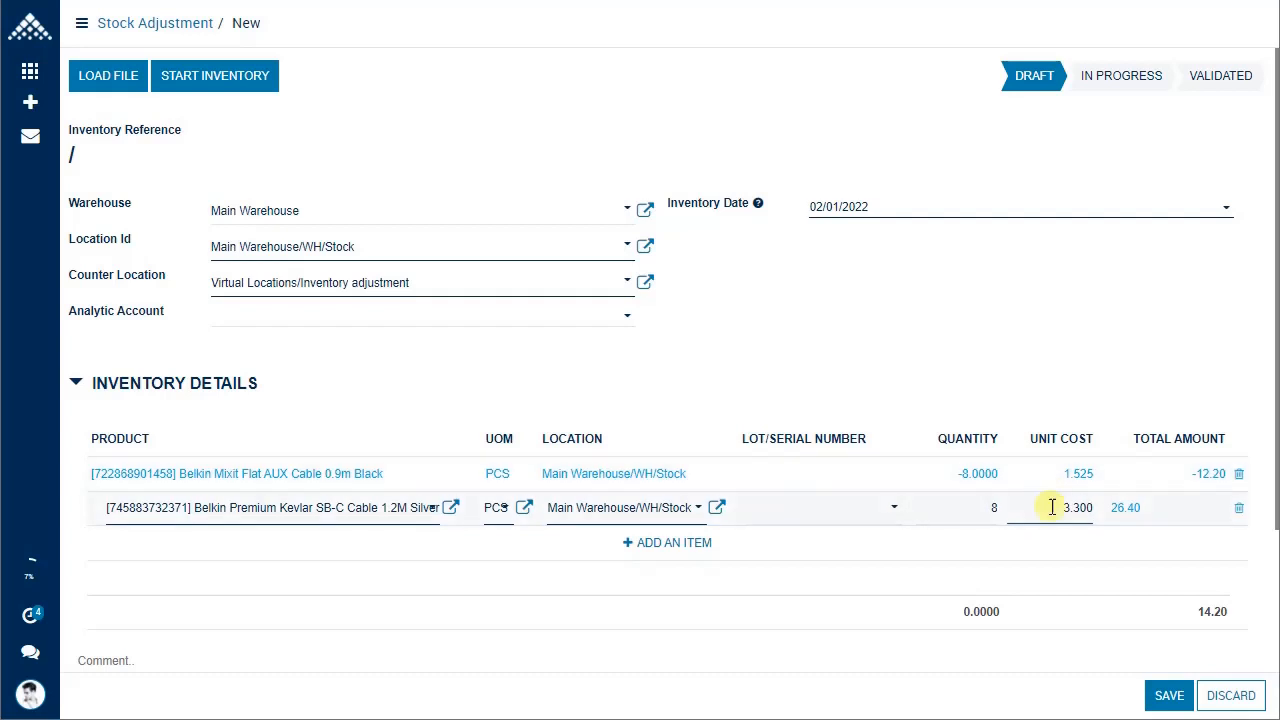
drag(1050, 510, 1106, 514)
click(993, 508)
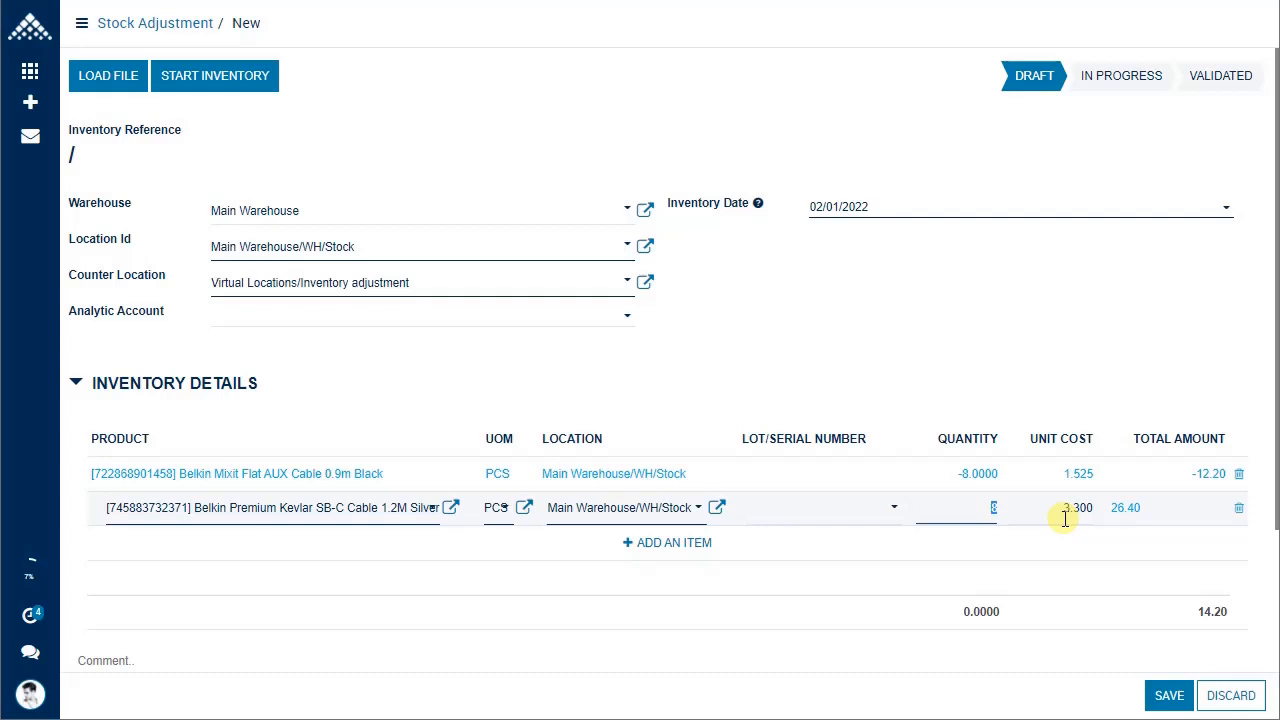
click(928, 507)
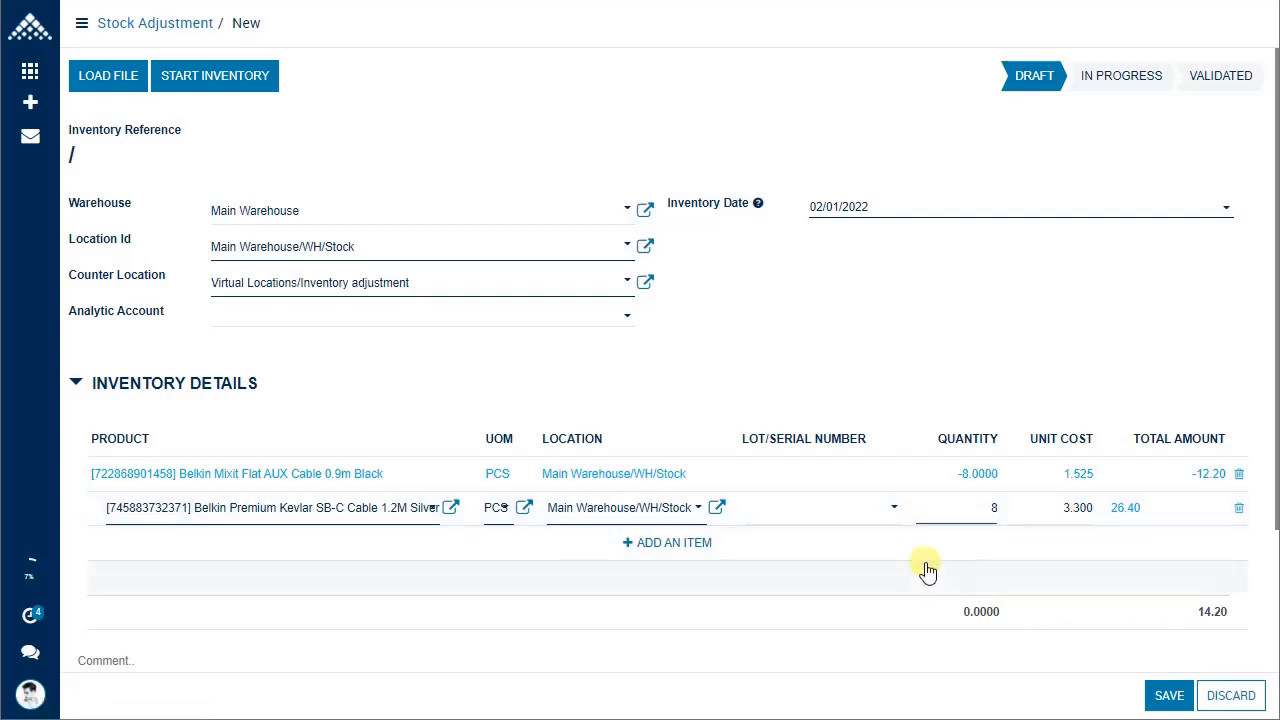
Save the new stock adjustment with both inventory lines and collapse its side panel
click(1167, 697)
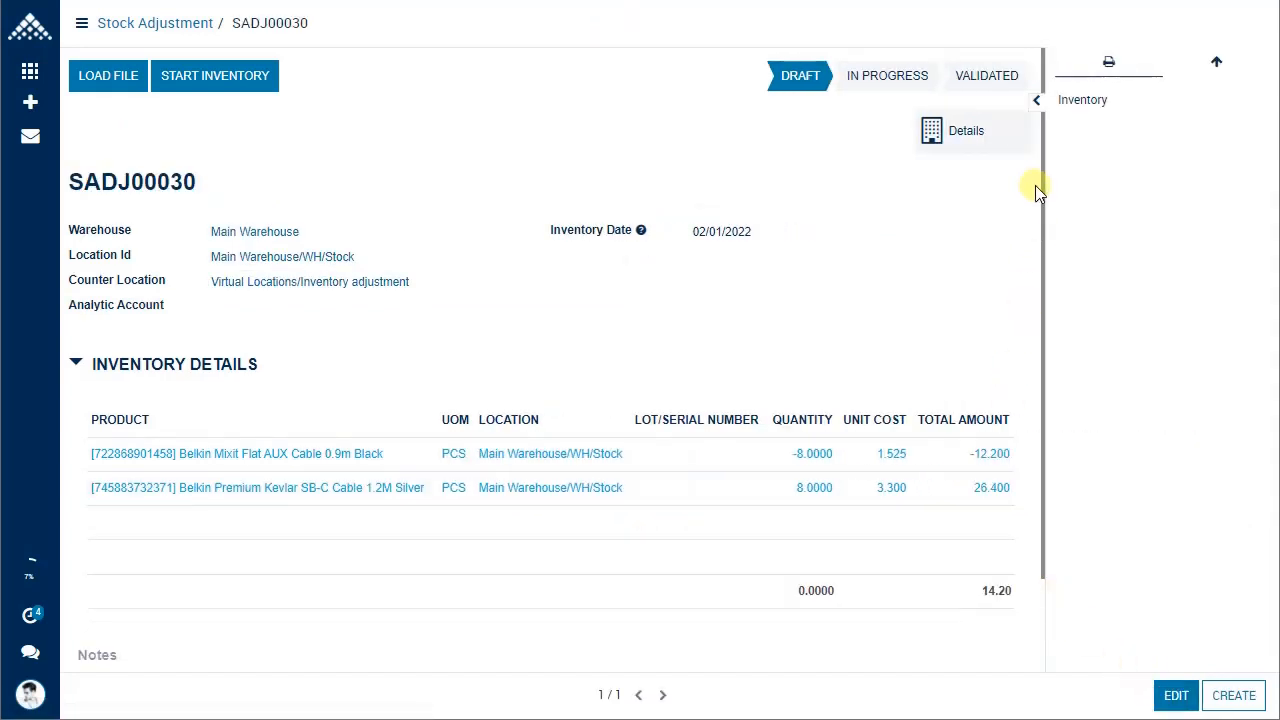
click(1037, 100)
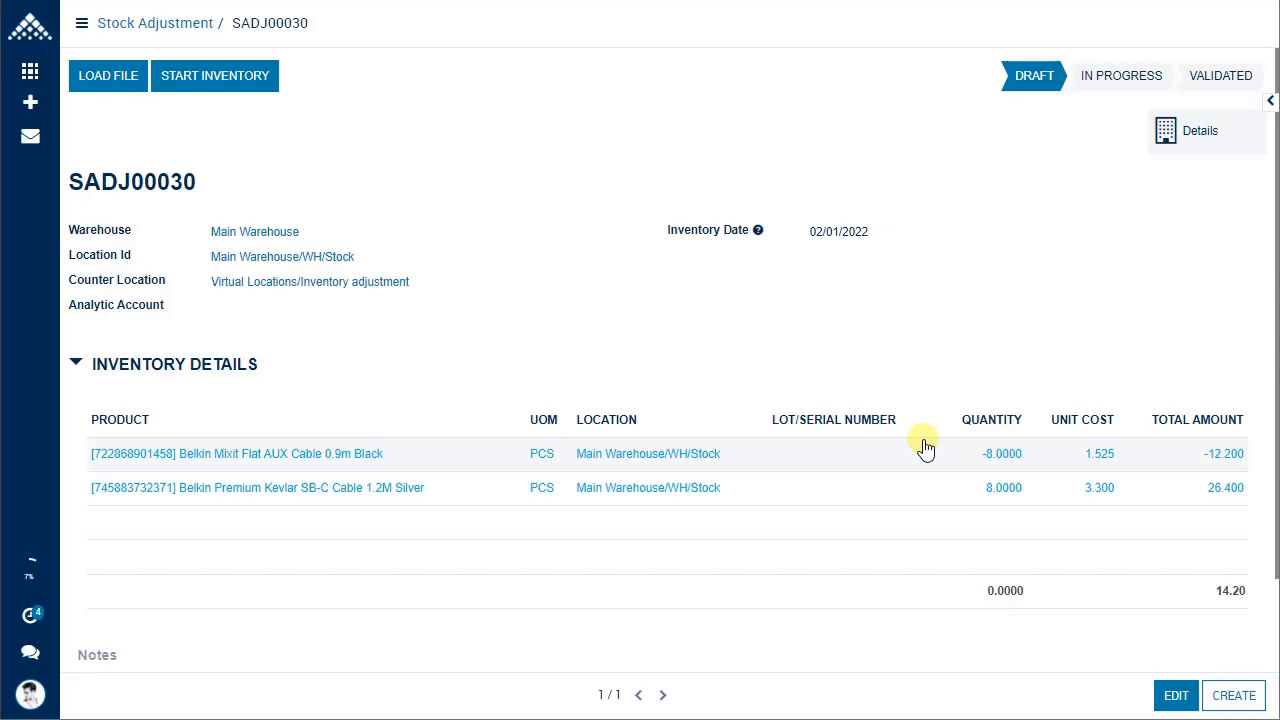
Delete both Belkin cable lines from the stock adjustment and save it with empty inventory details
click(1176, 697)
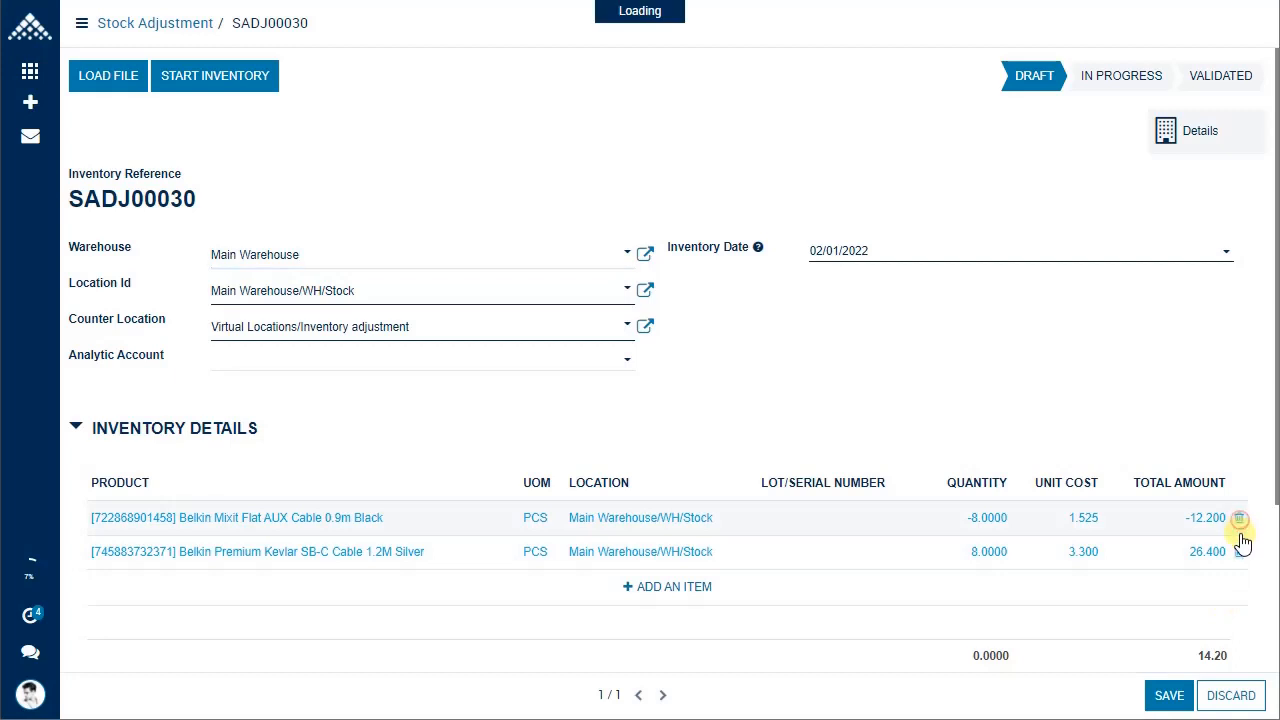
click(1239, 520)
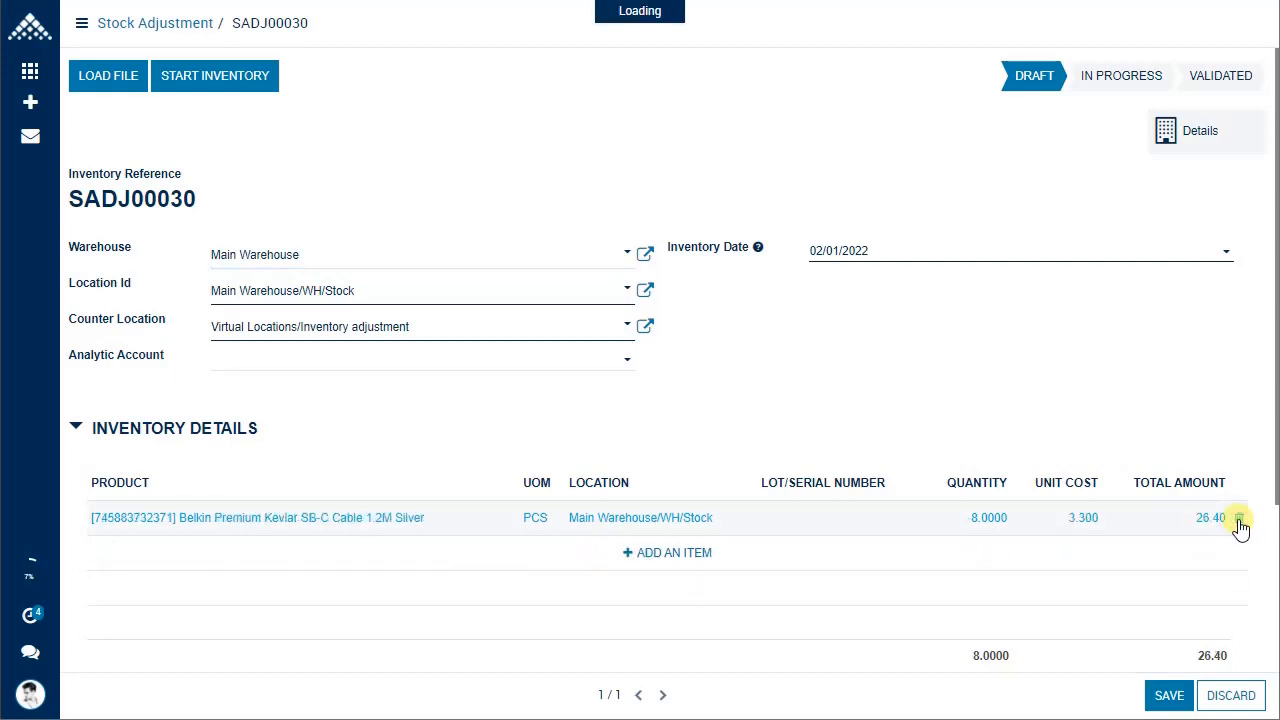
click(1239, 520)
click(1170, 696)
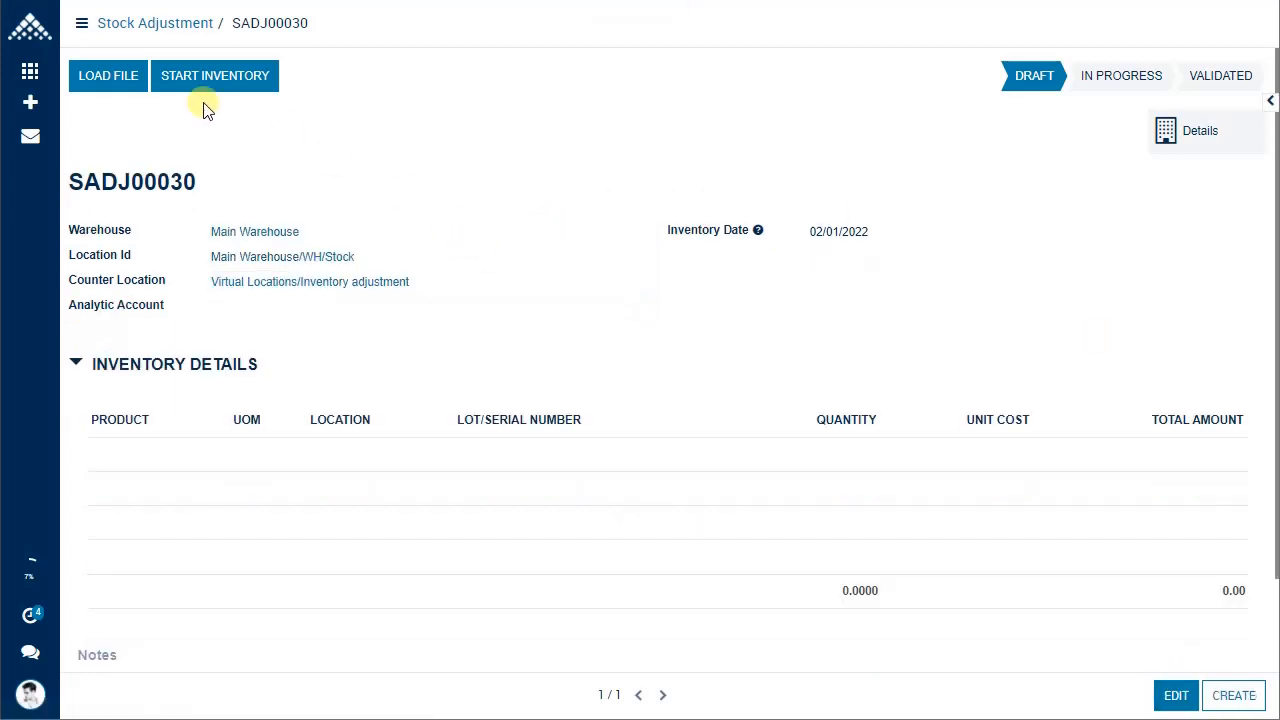
Download the Inventory Lines CSV import format from the Move Lines Import dialog and close the dialog
click(120, 87)
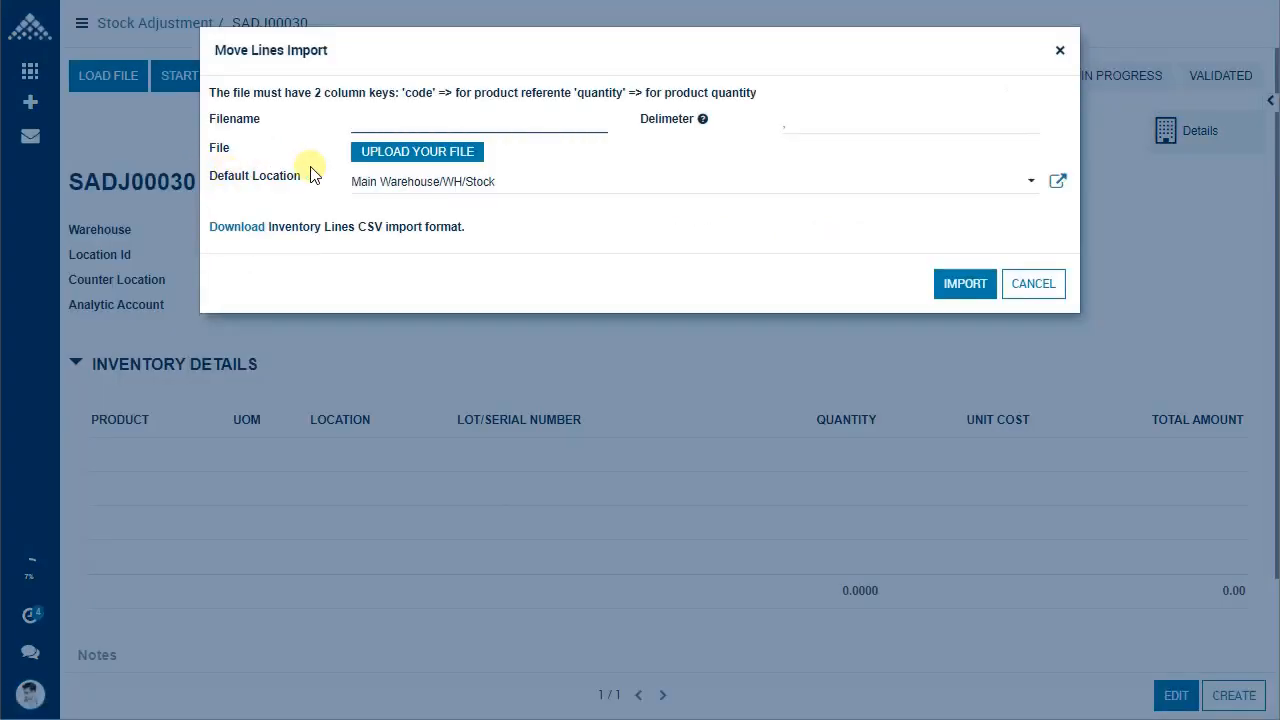
click(240, 230)
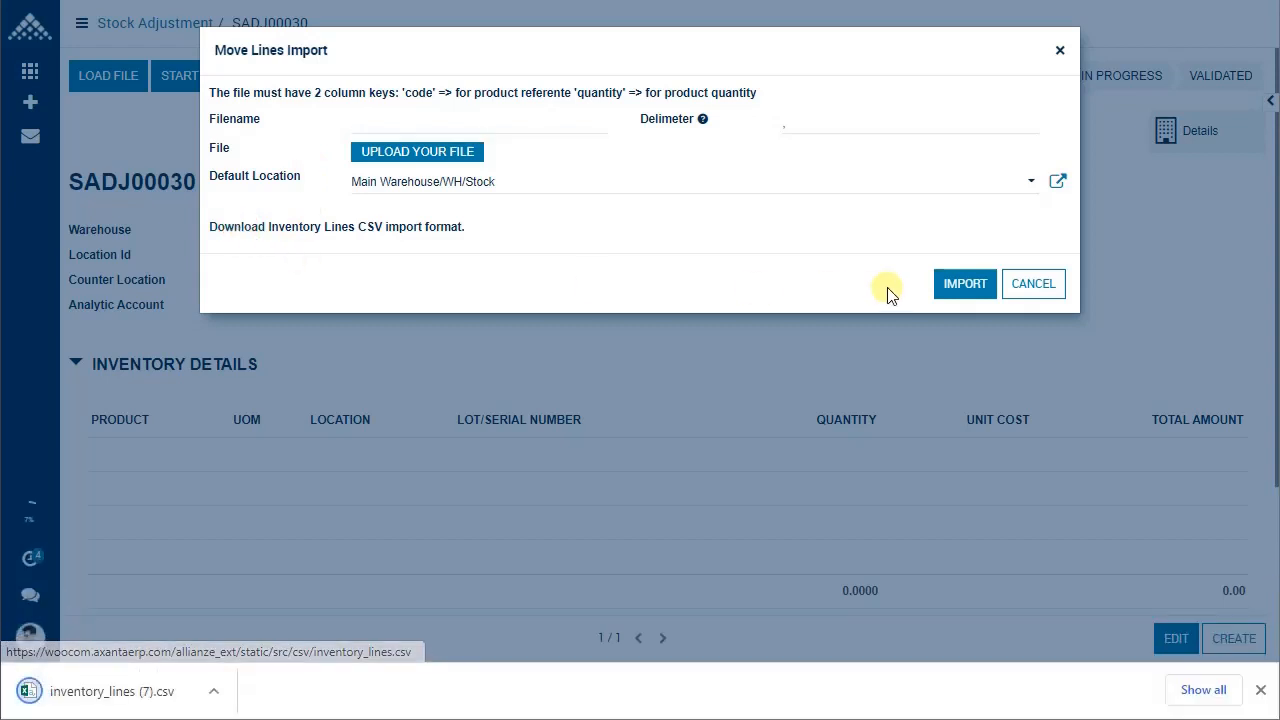
click(1038, 290)
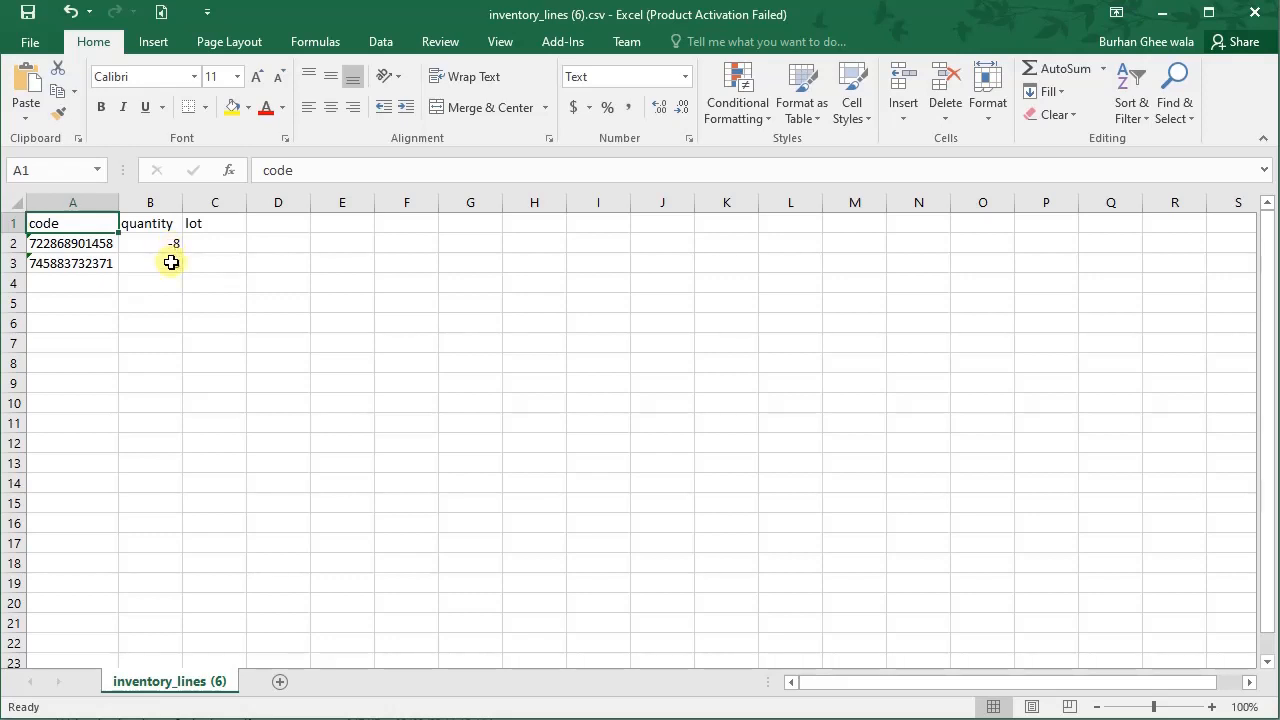
In Excel, add a cost_price heading in cell D1 of the inventory lines CSV, beside the lot column
click(209, 222)
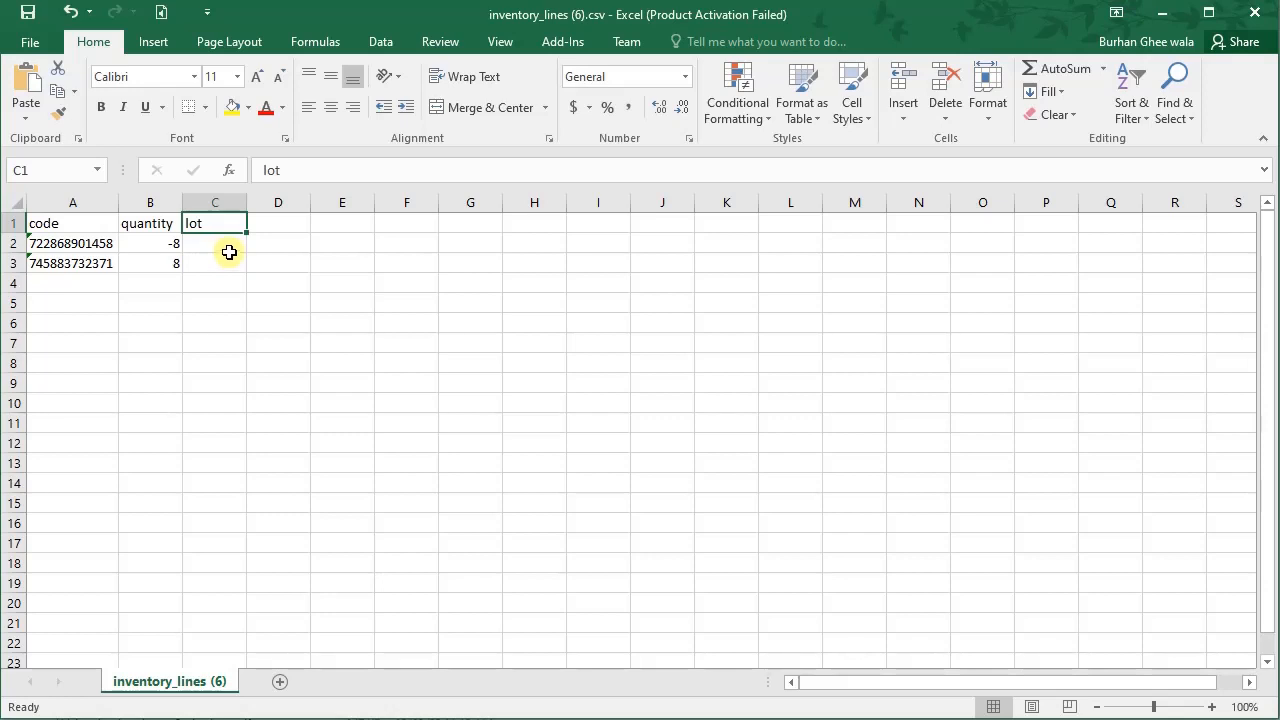
click(273, 228)
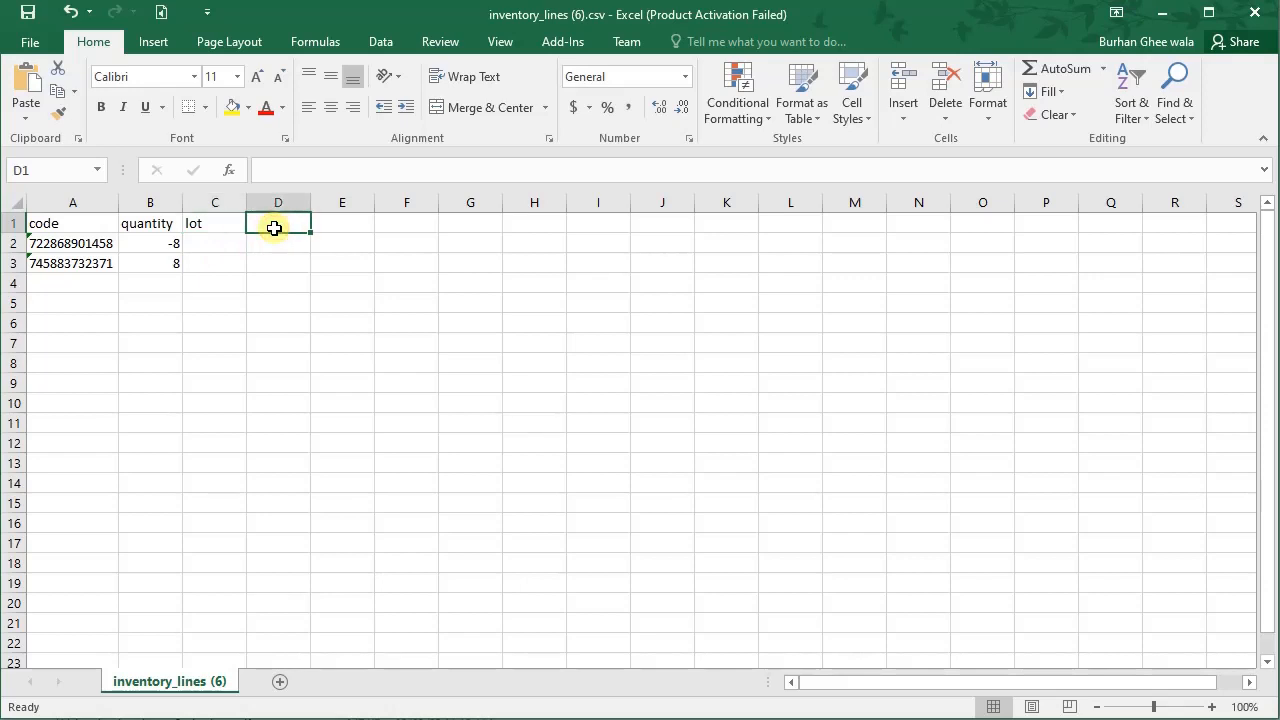
text(cos)
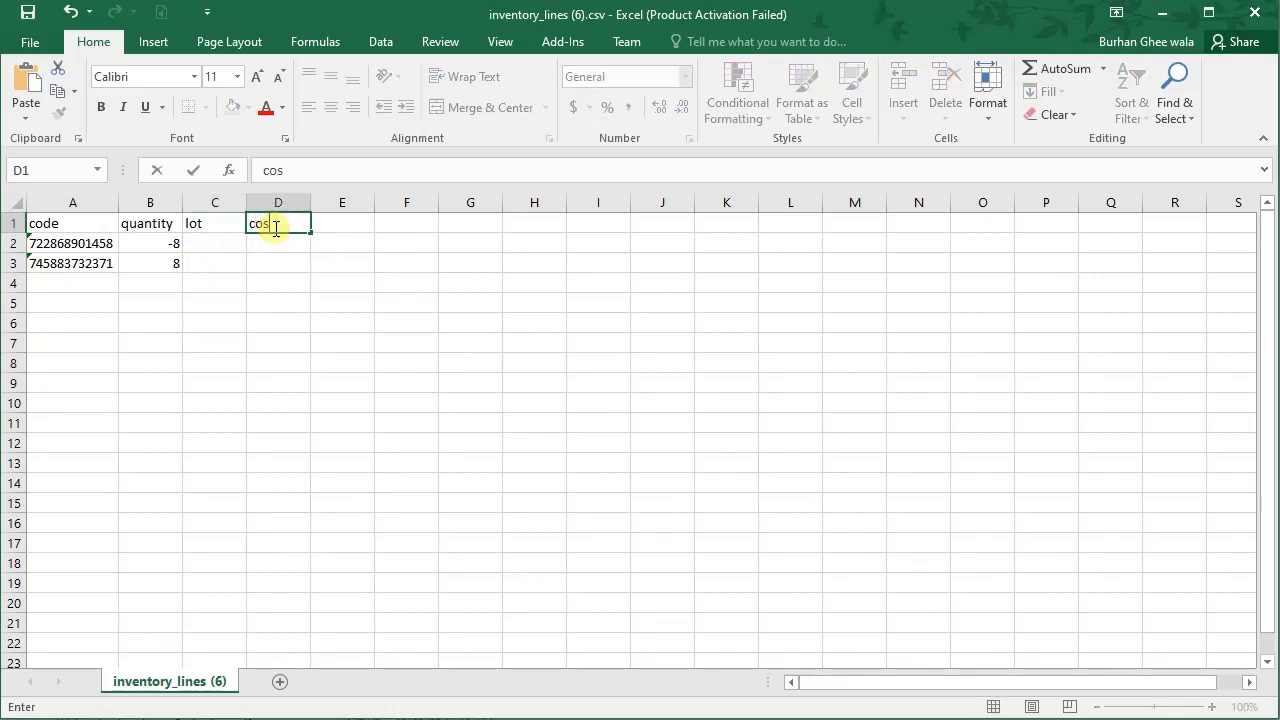
text(t_price)
key(Return)
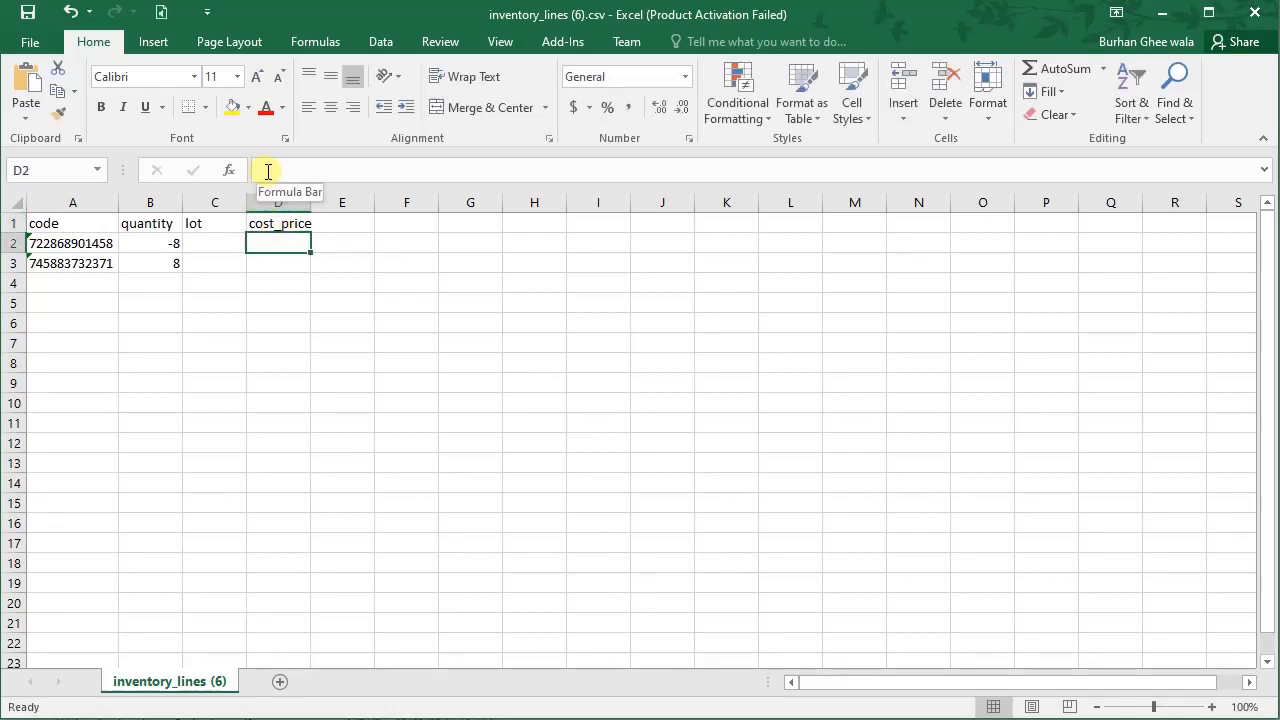
click(267, 261)
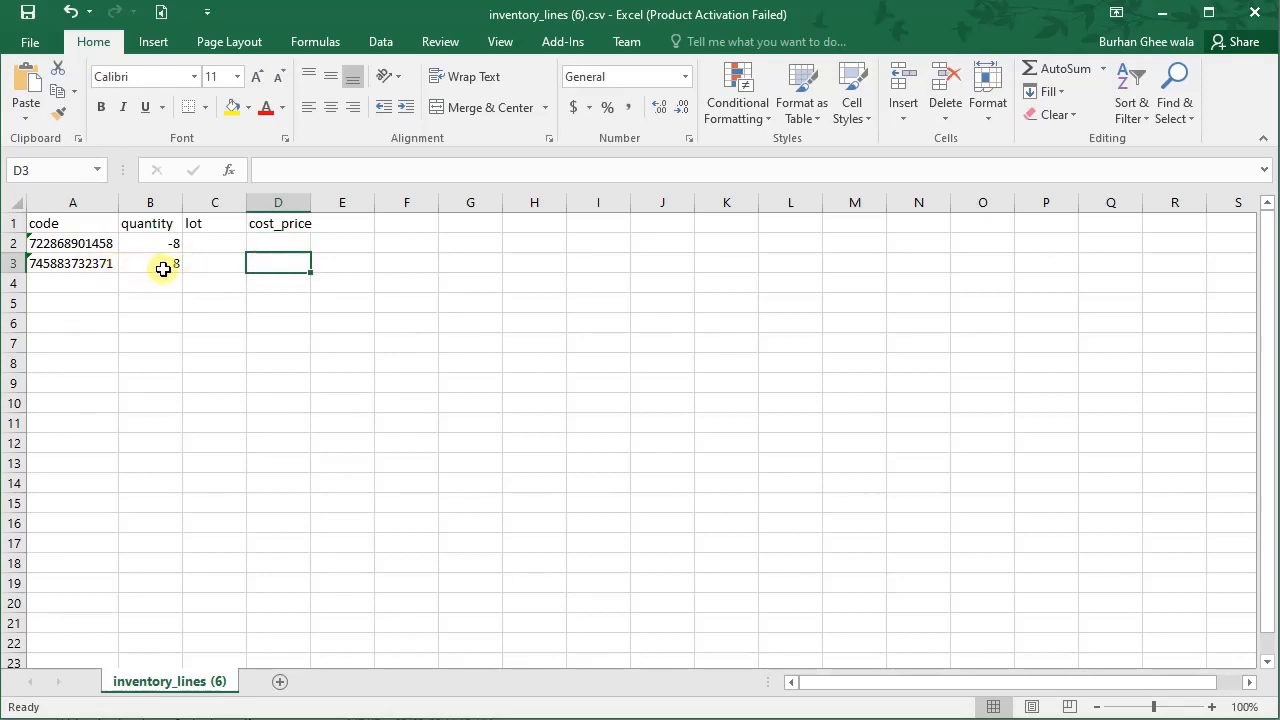
Clear the cost_price column from the inventory lines CSV
click(296, 228)
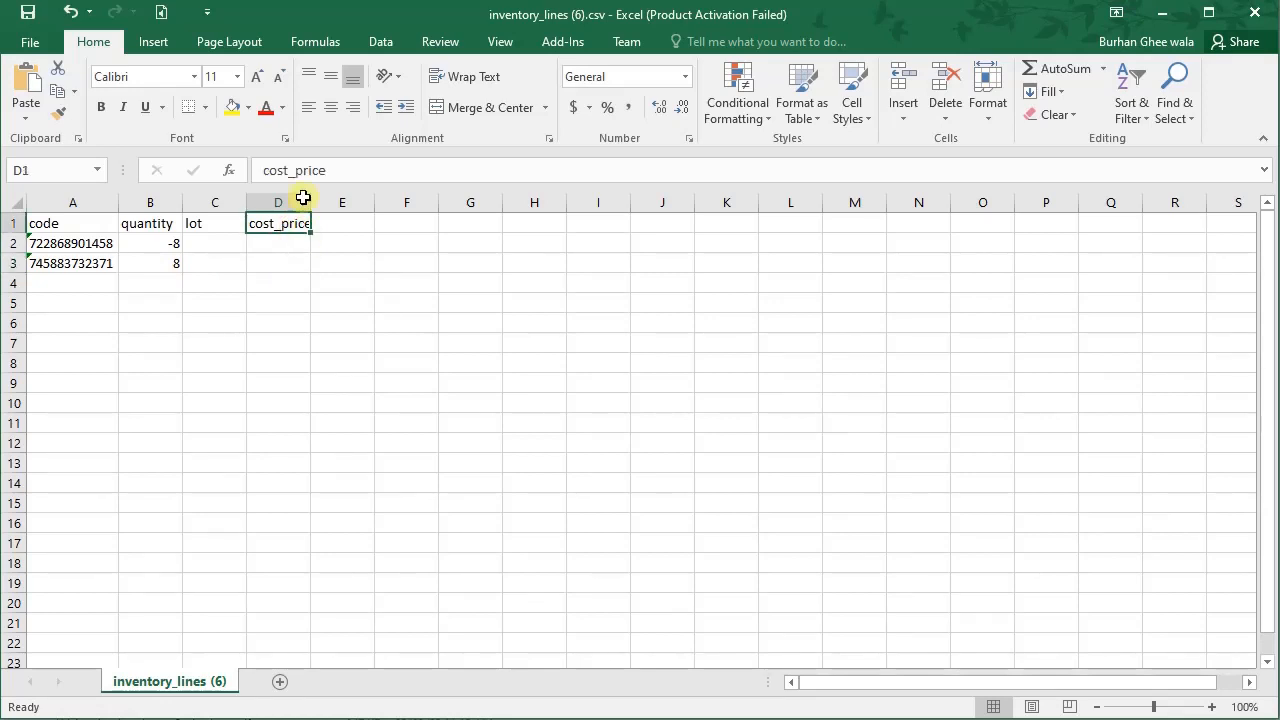
click(285, 258)
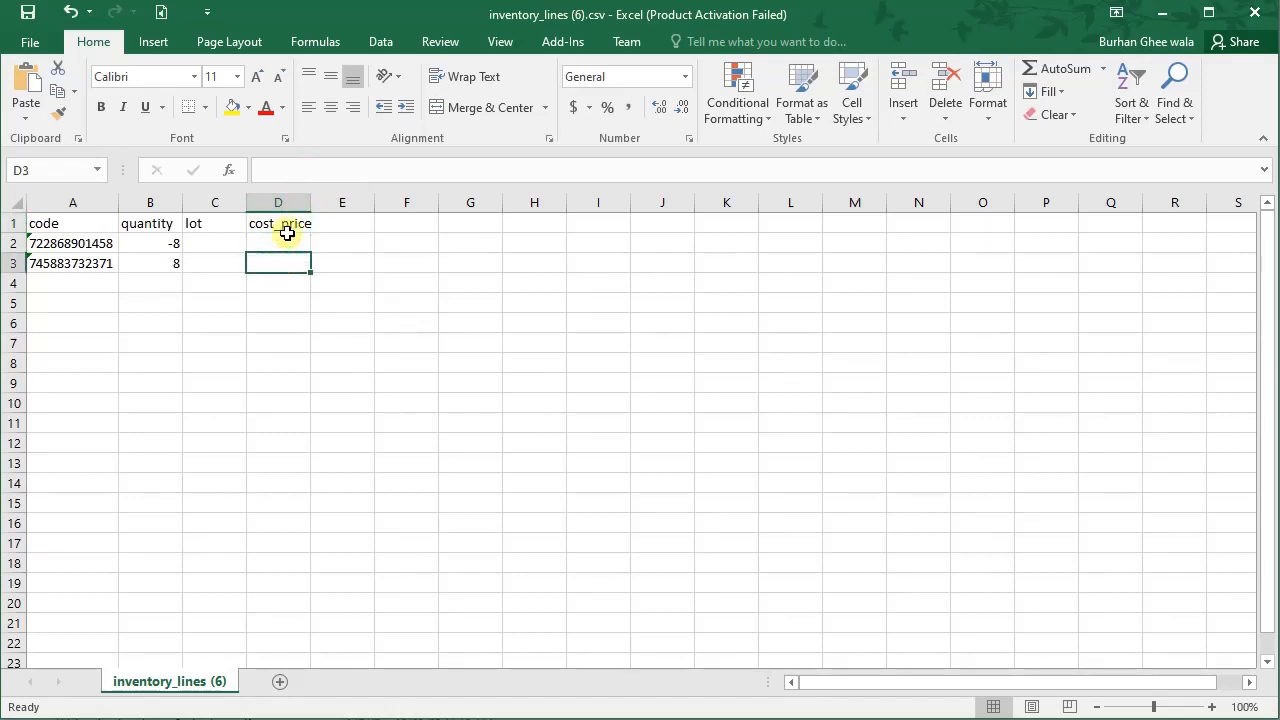
click(286, 201)
key(Delete)
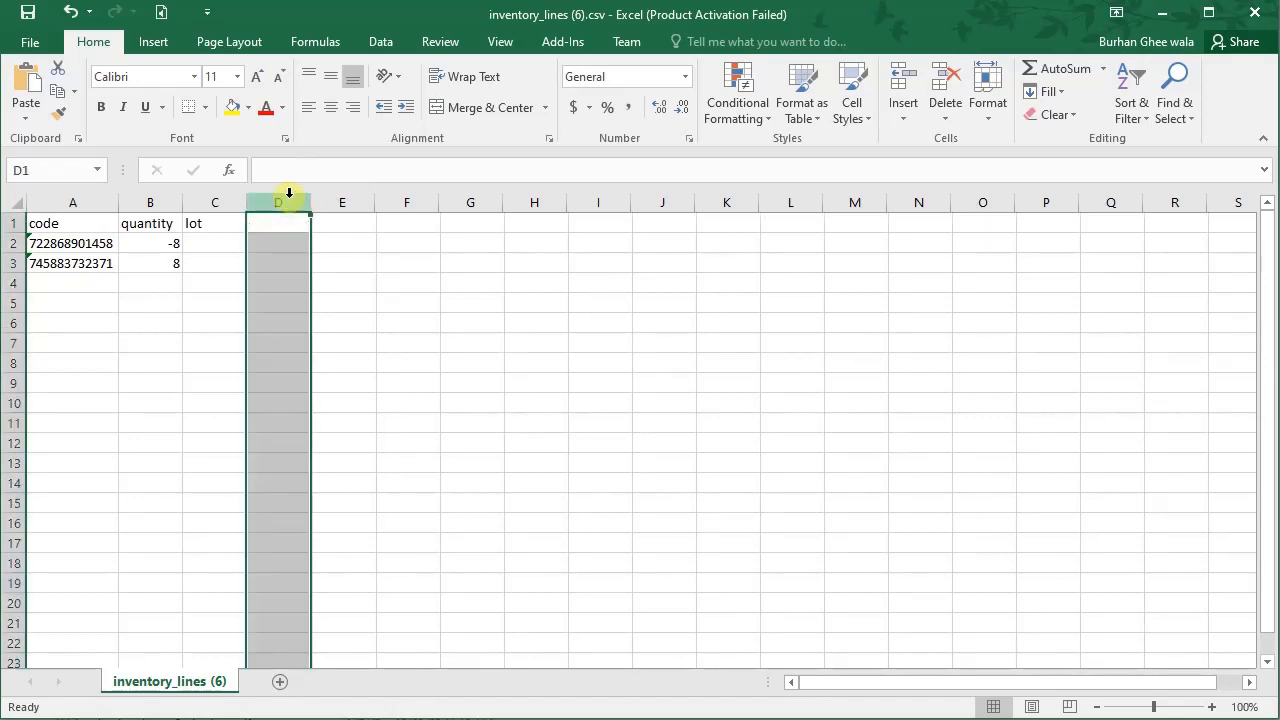
Save inventory_lines (6).csv, keeping the comma-delimited CSV format
click(210, 251)
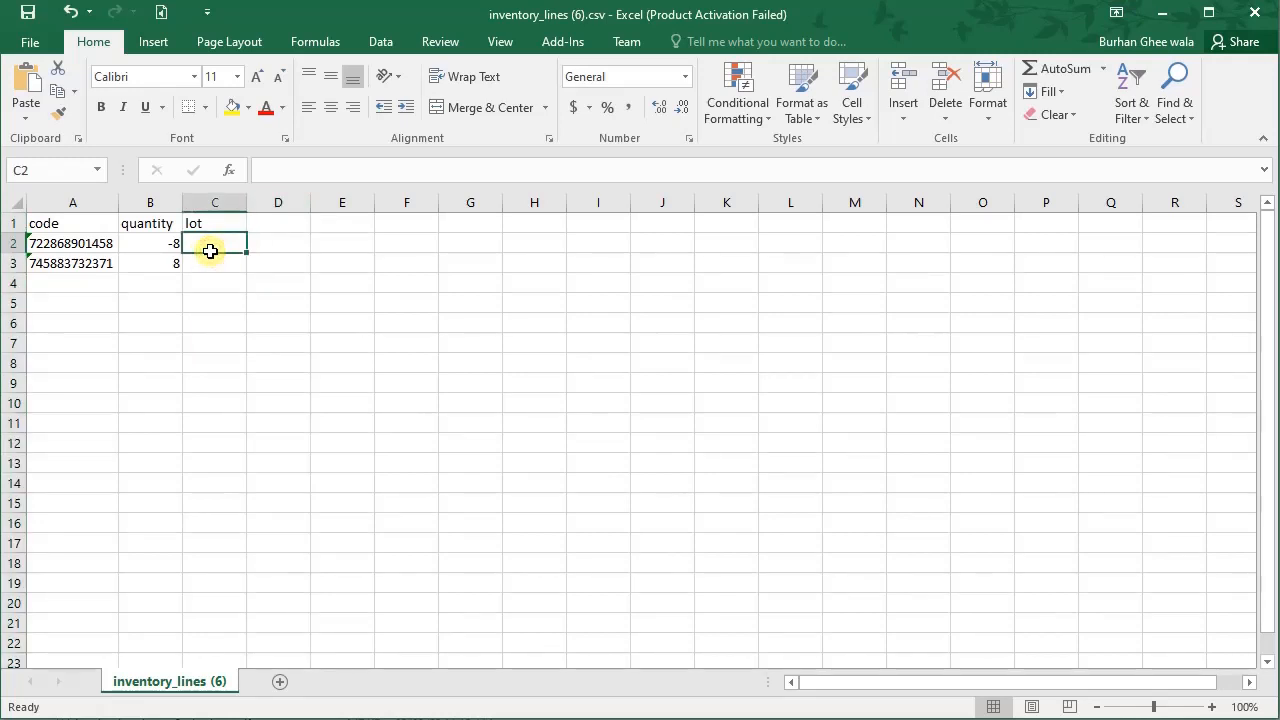
key(ctrl+s)
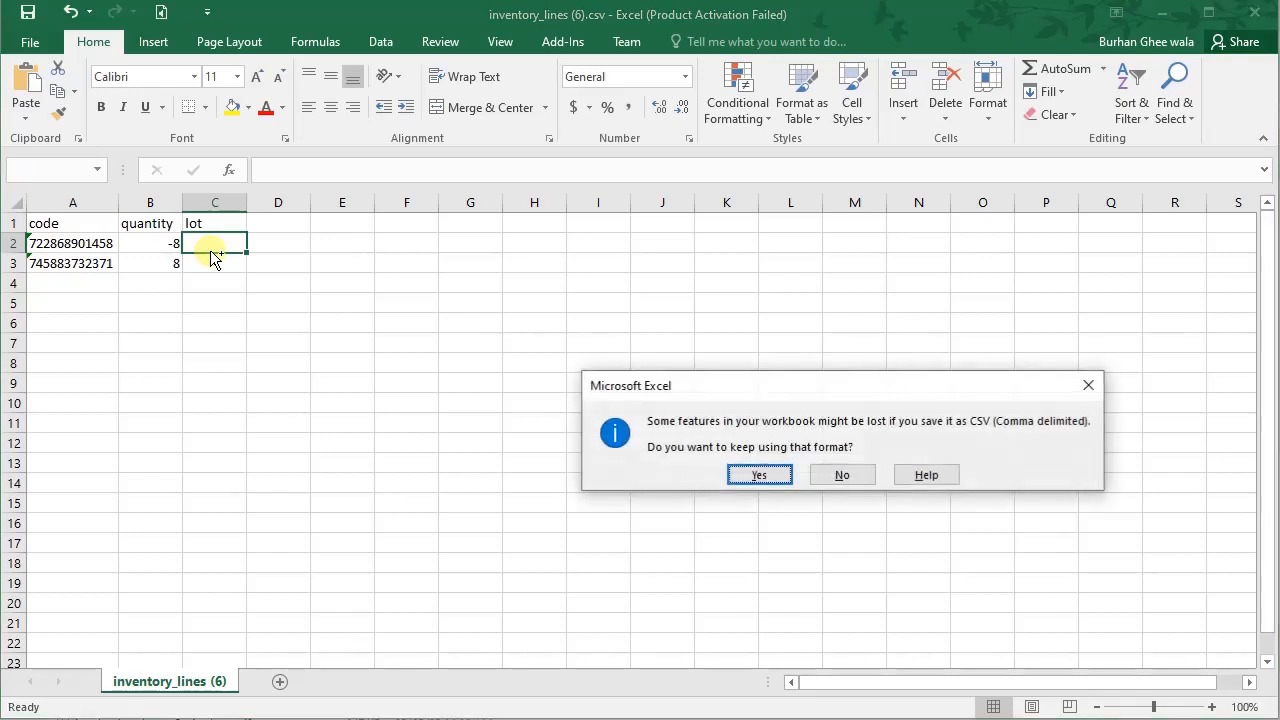
click(759, 475)
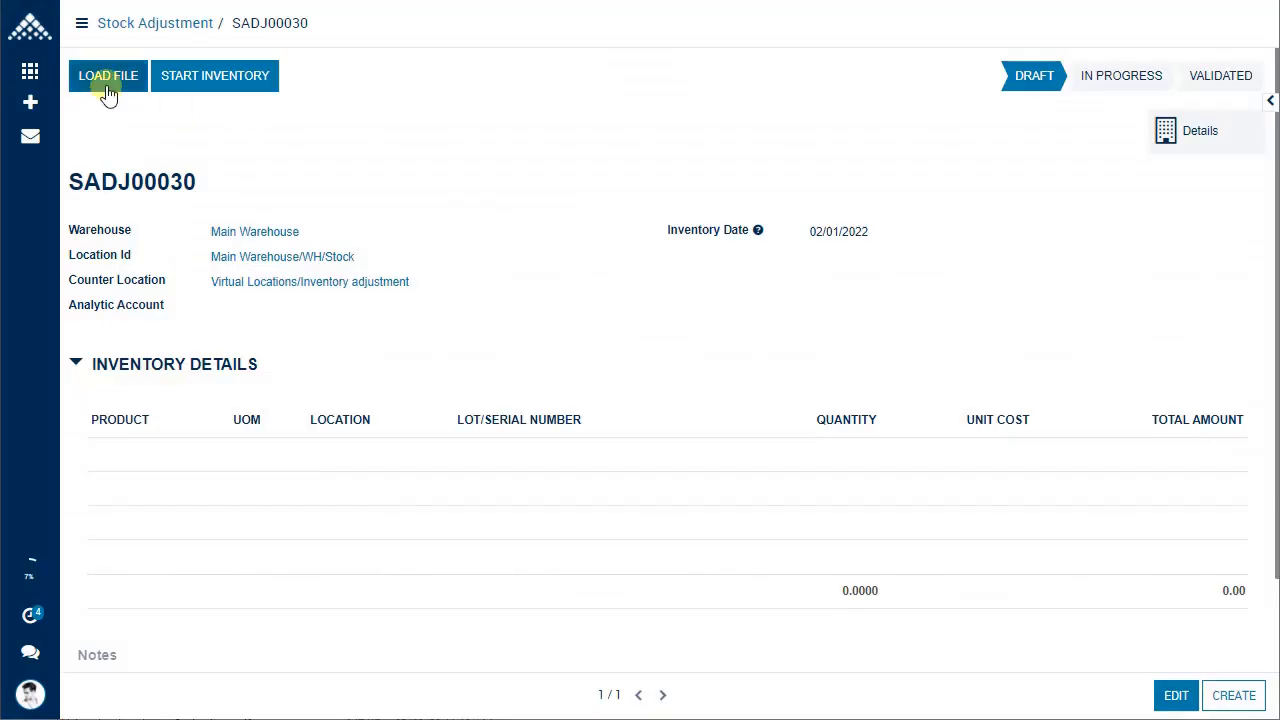
Back in Axanta ERP, import inventory_lines (6).csv into the draft stock adjustment and expand its Imported Lines section
click(106, 86)
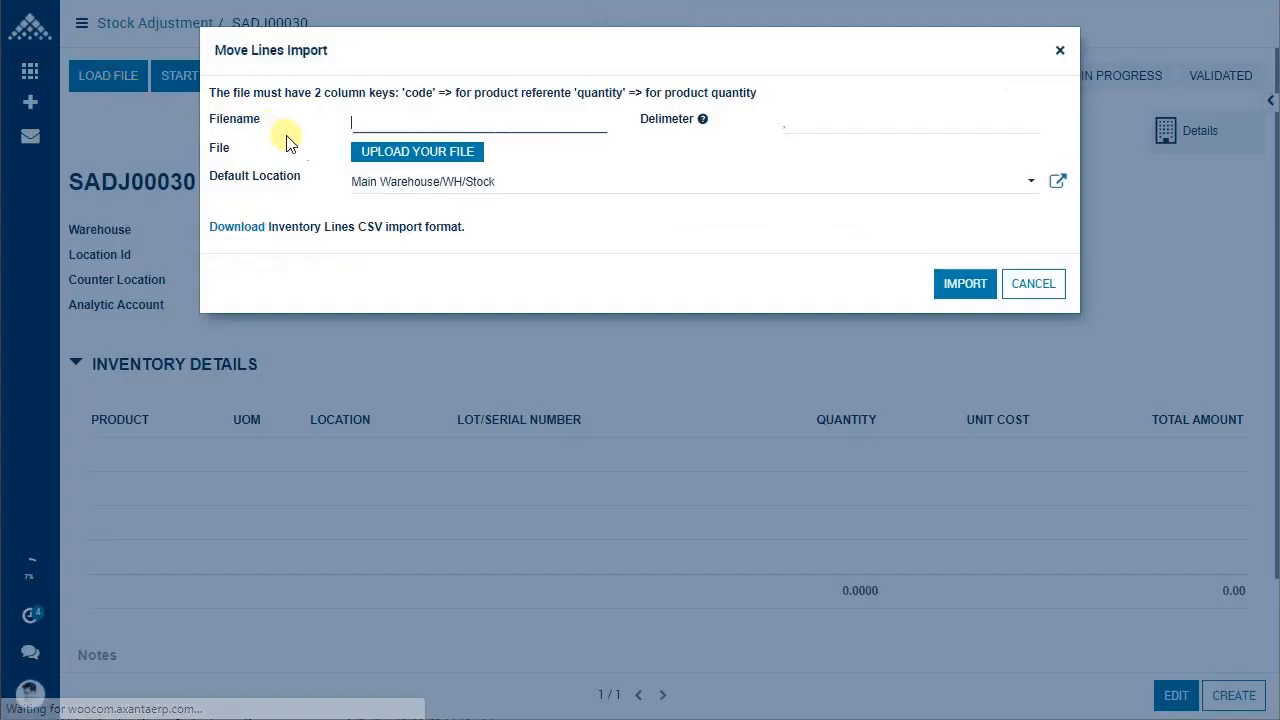
click(397, 158)
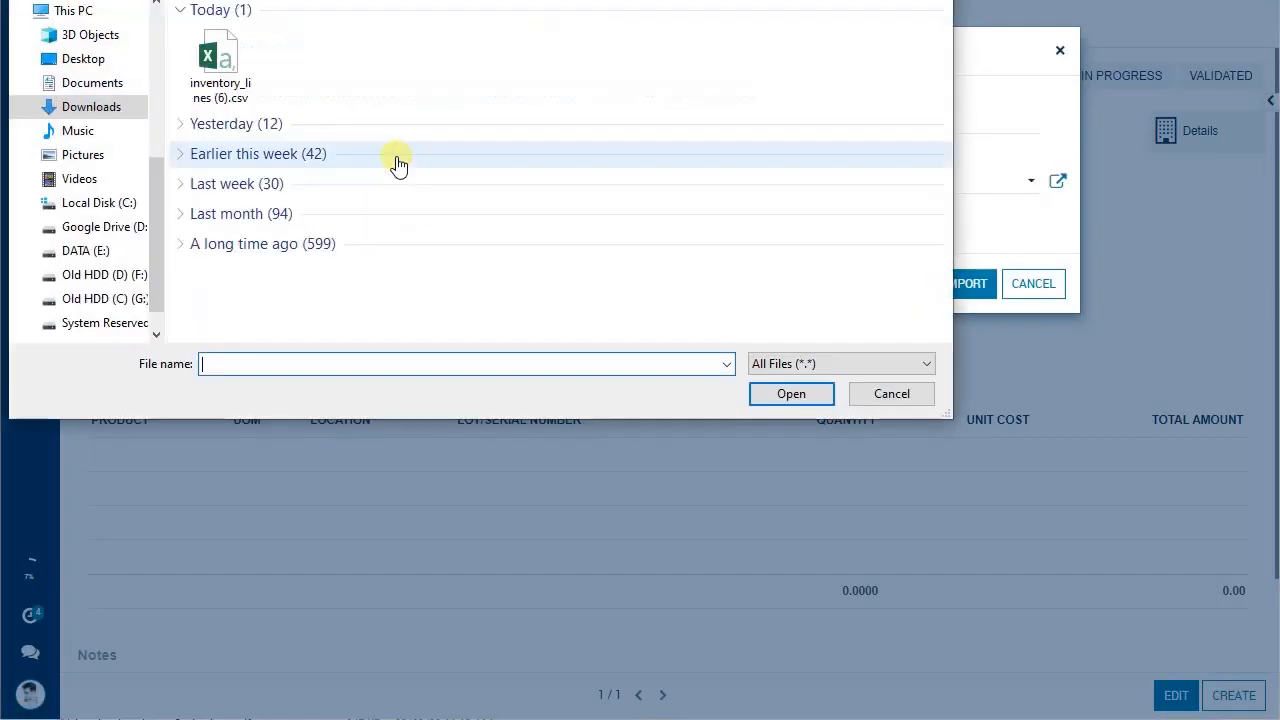
double_click(235, 80)
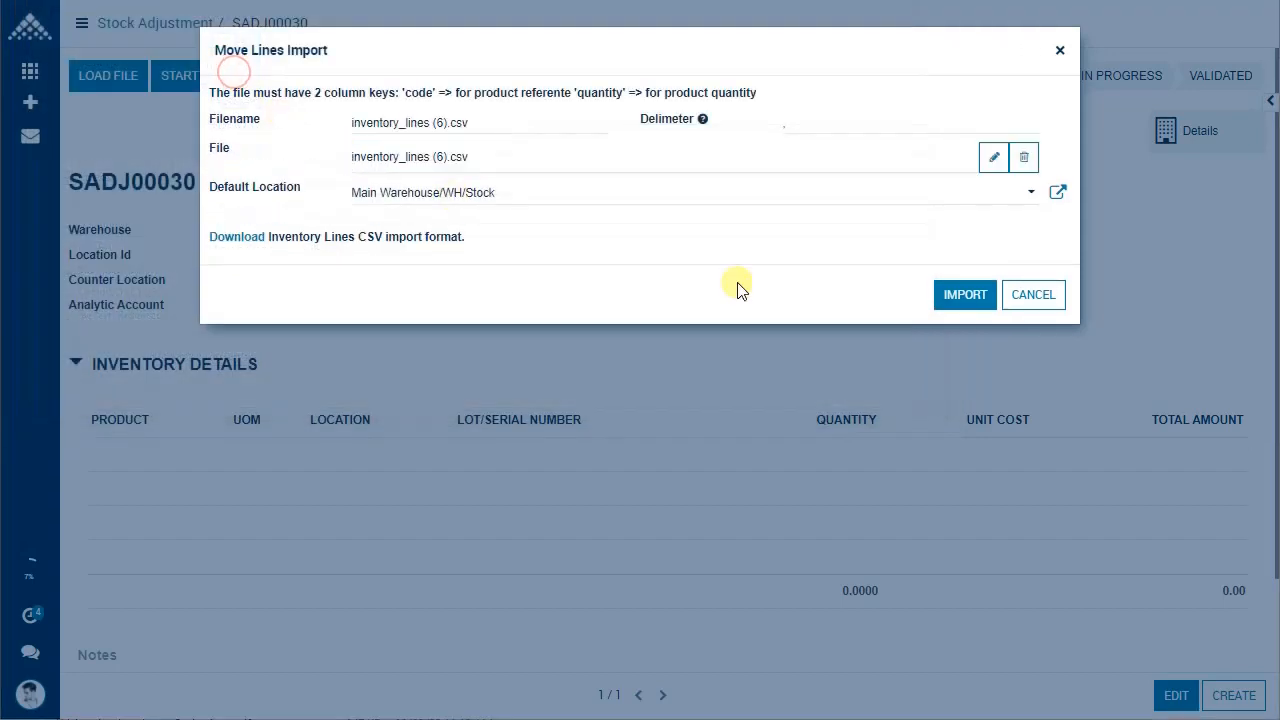
click(940, 296)
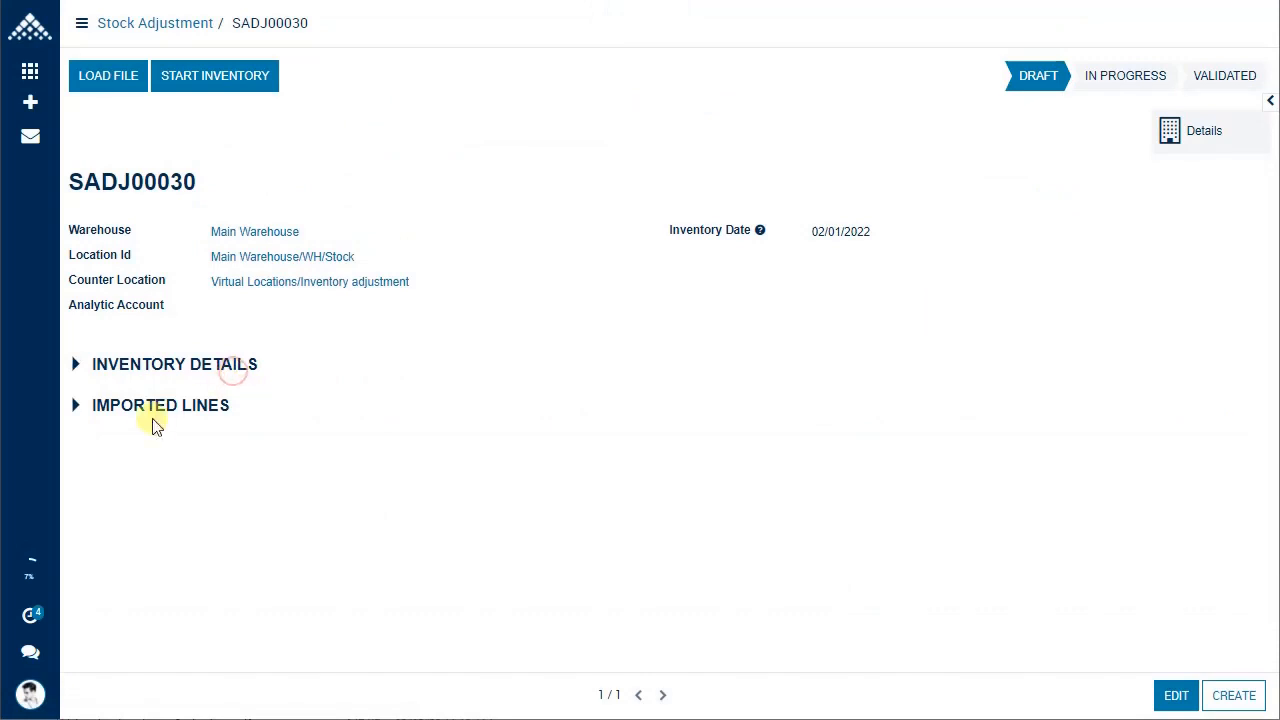
click(145, 408)
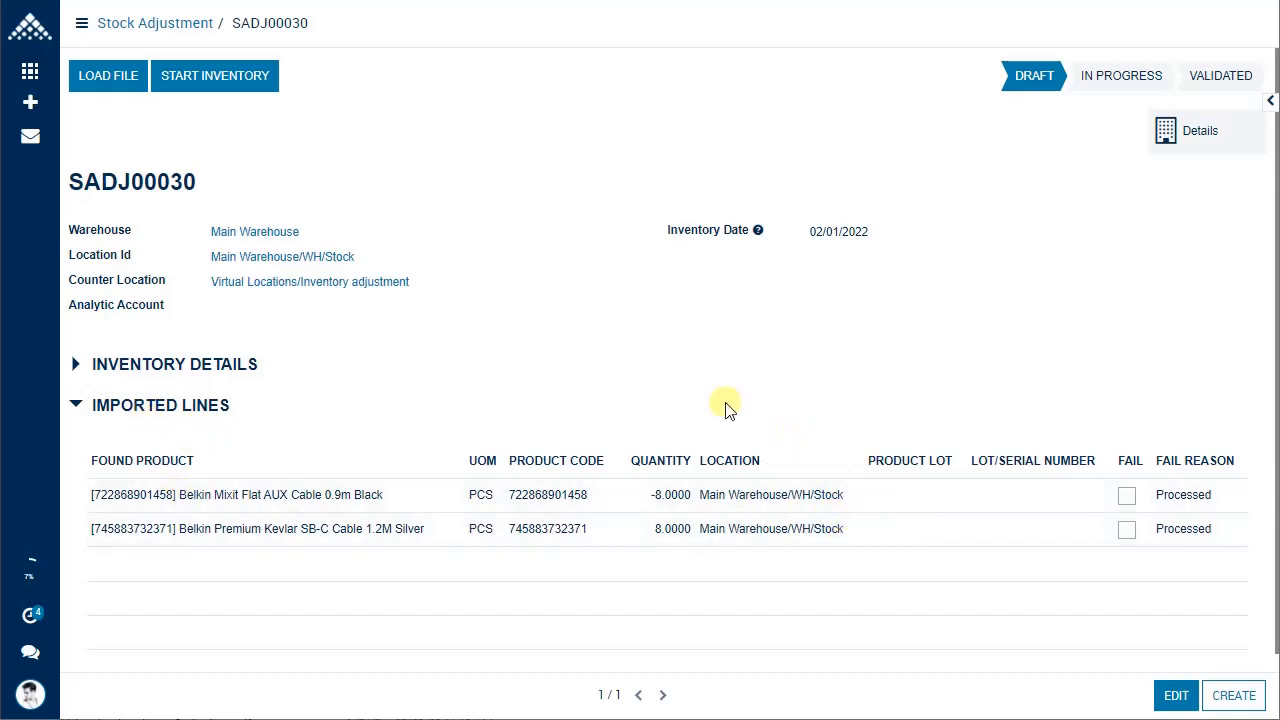
Start the inventory for the imported adjustment lines and validate it
click(246, 87)
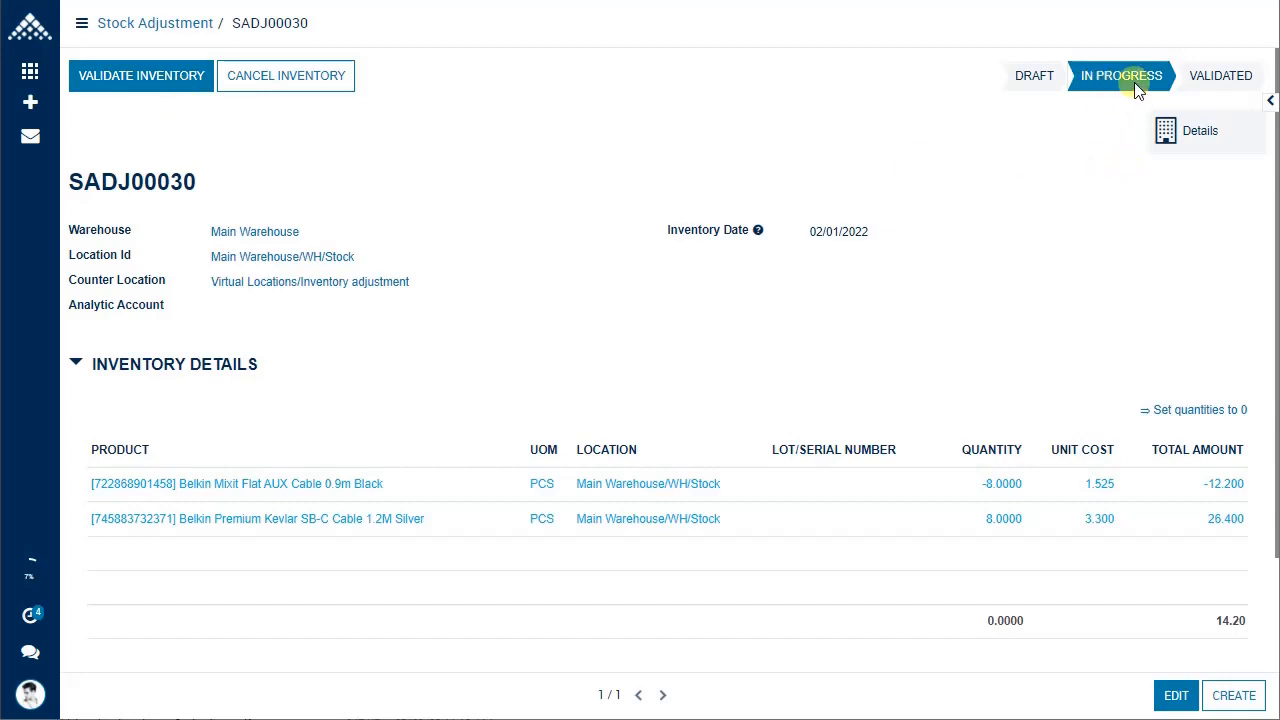
click(1174, 692)
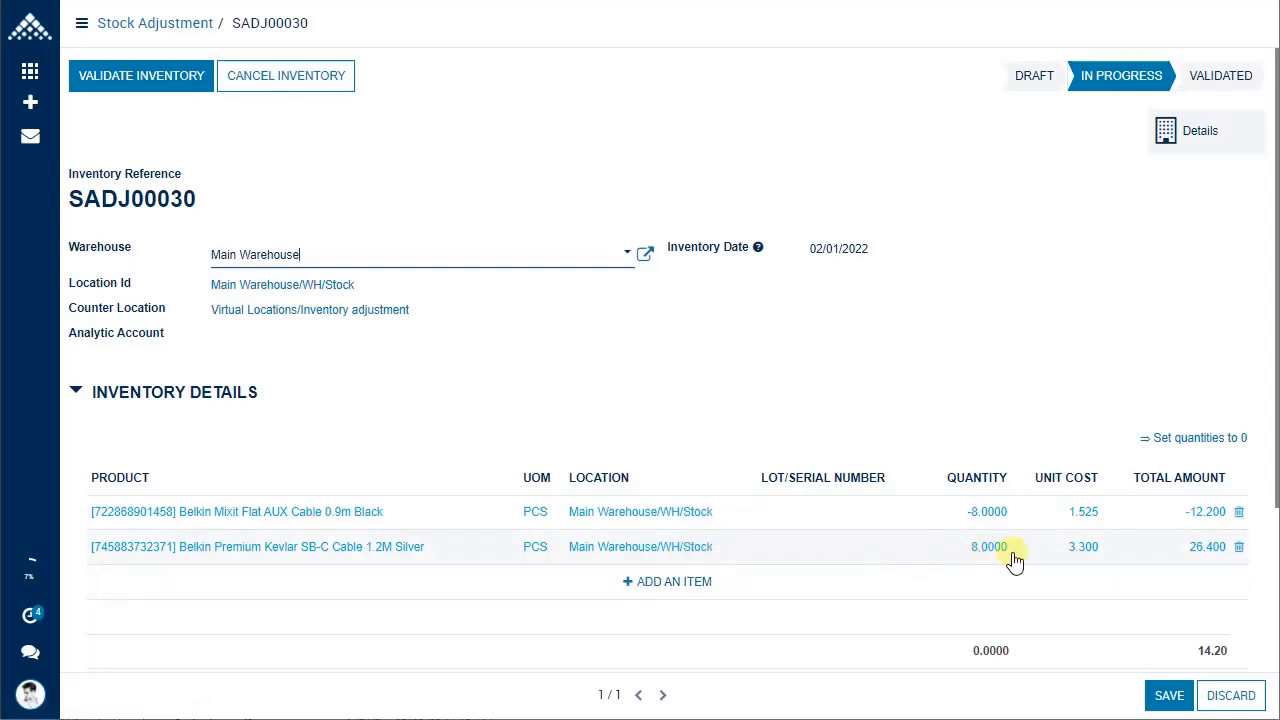
click(1165, 700)
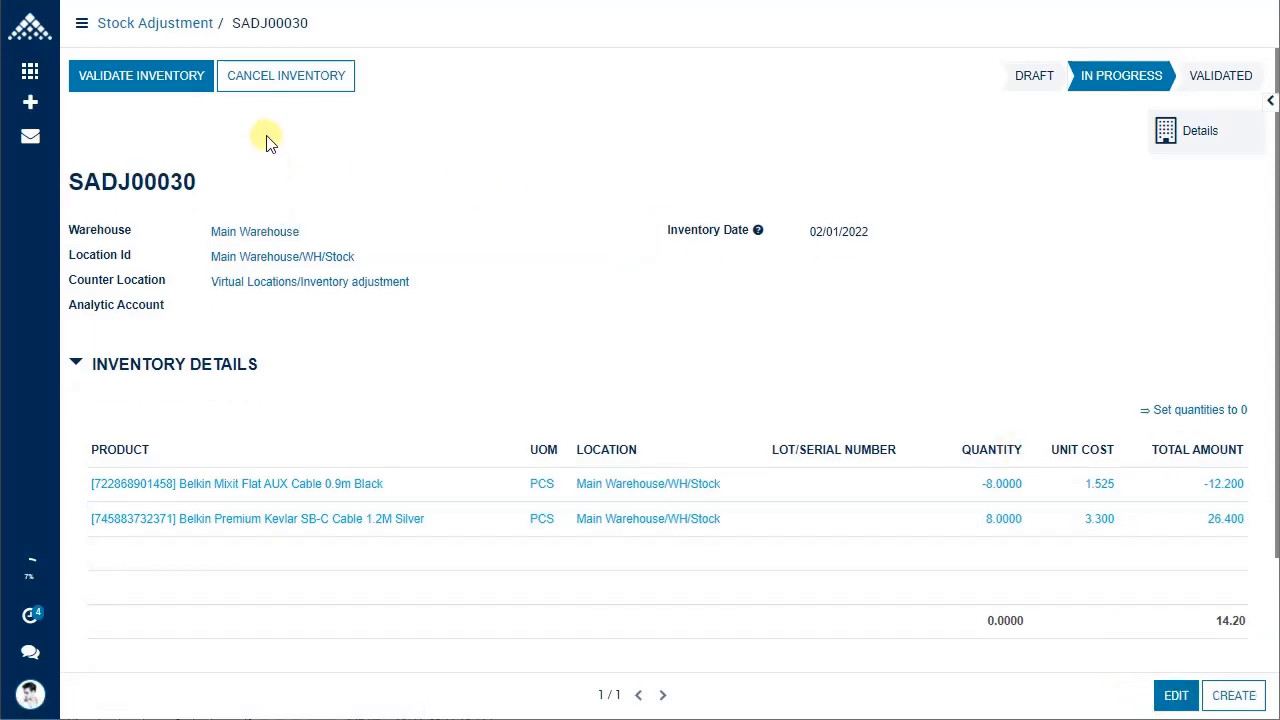
click(141, 76)
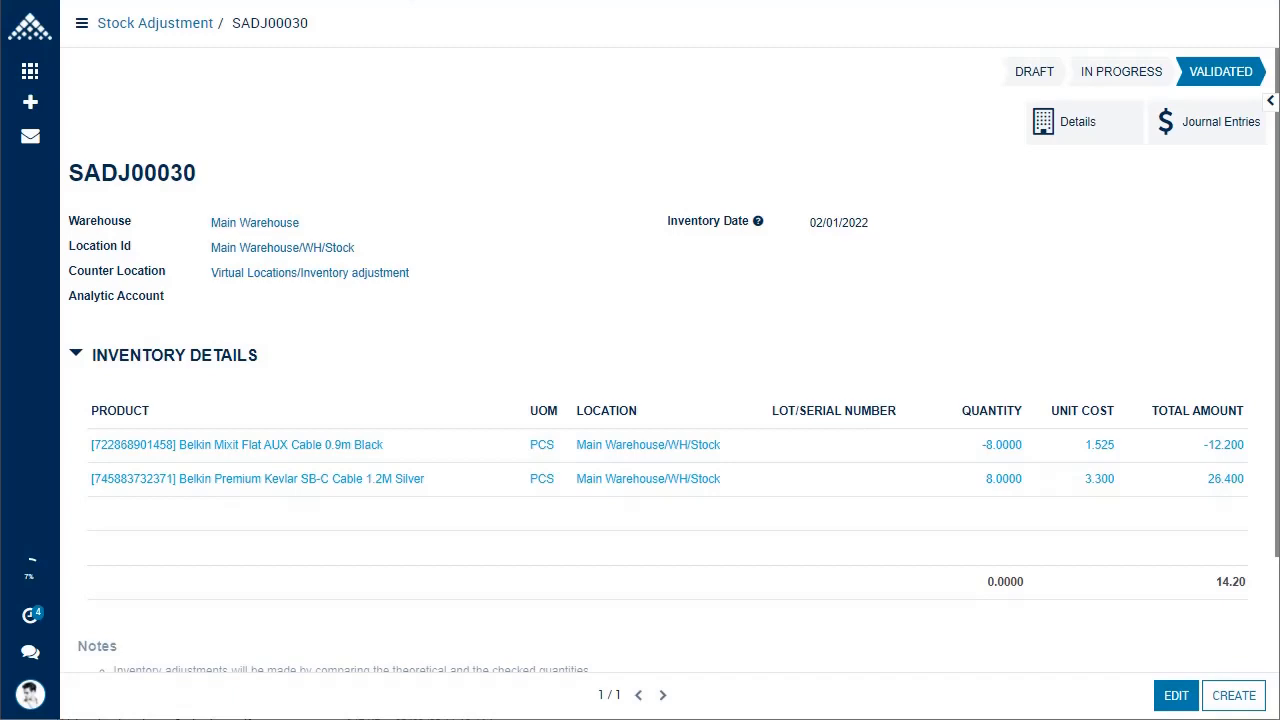
Reload the Stock Onhand list to check the two Belkin cables' physical quantities, and return to the stock adjustment
key(ctrl+shift+Tab)
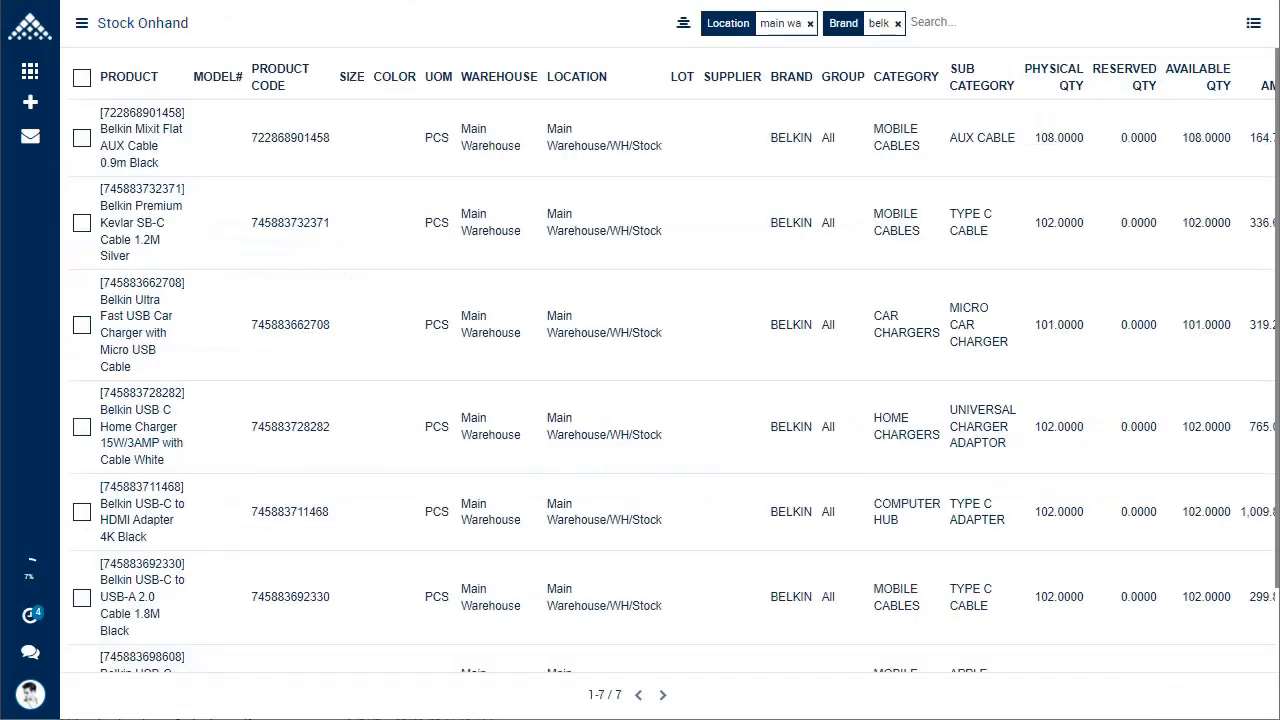
click(1254, 30)
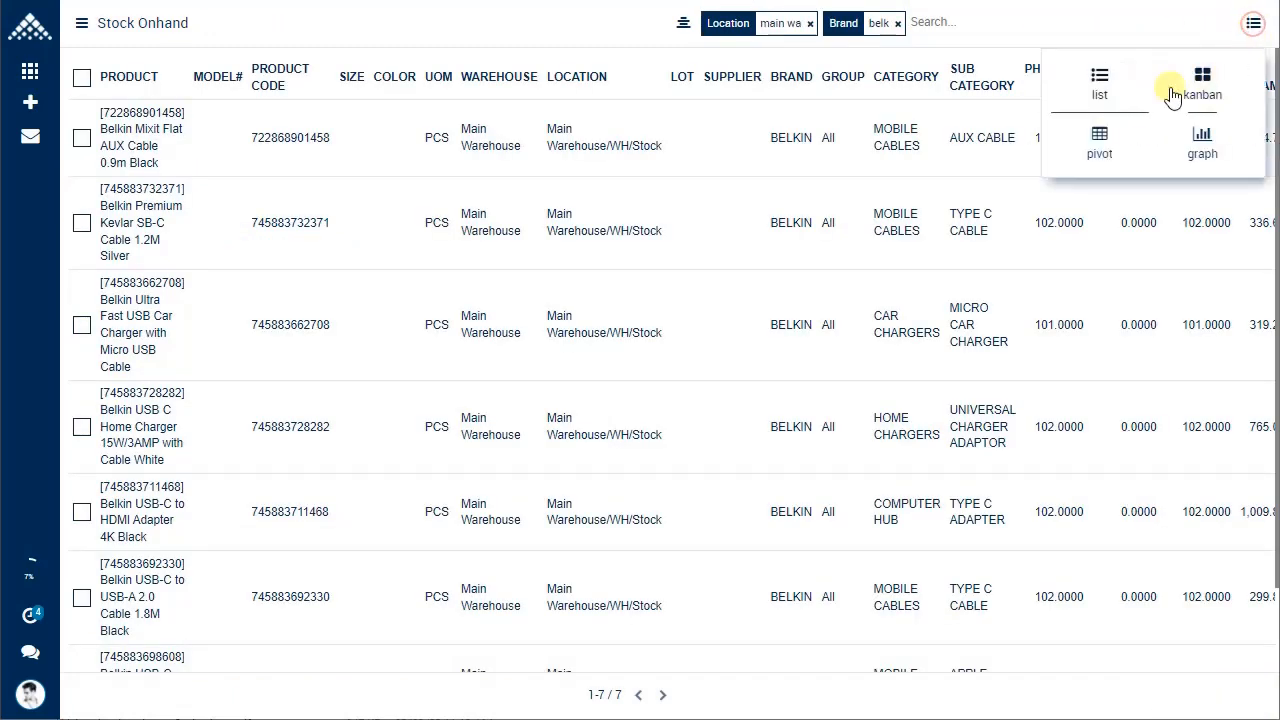
click(1120, 94)
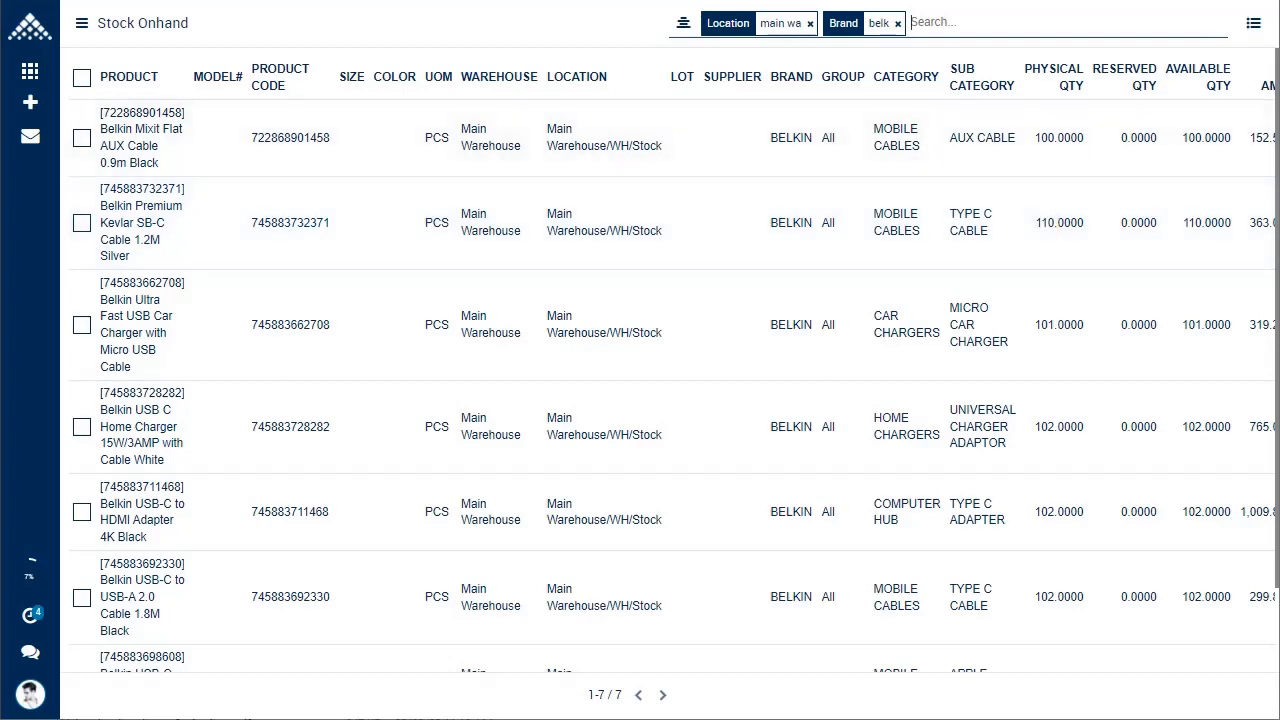
key(ctrl+Tab)
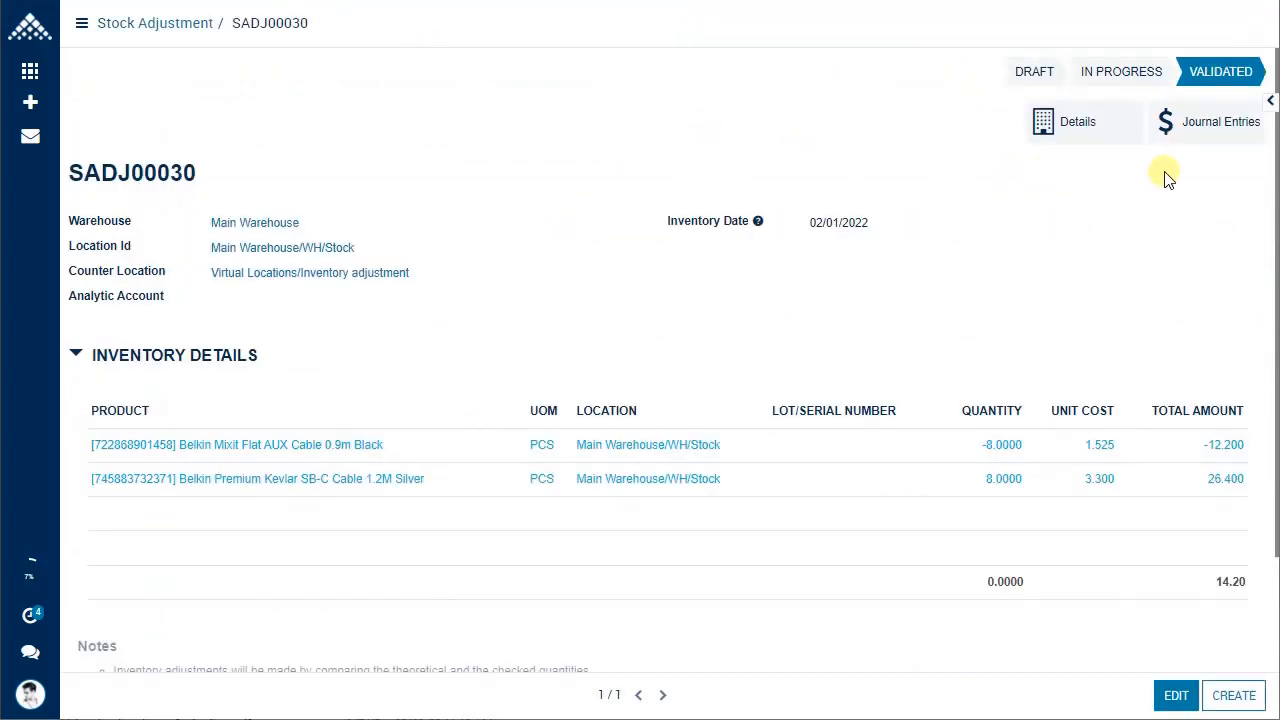
Review the debit and credit items of the journal entry linked to the adjustment, and return to the adjustment
click(1218, 140)
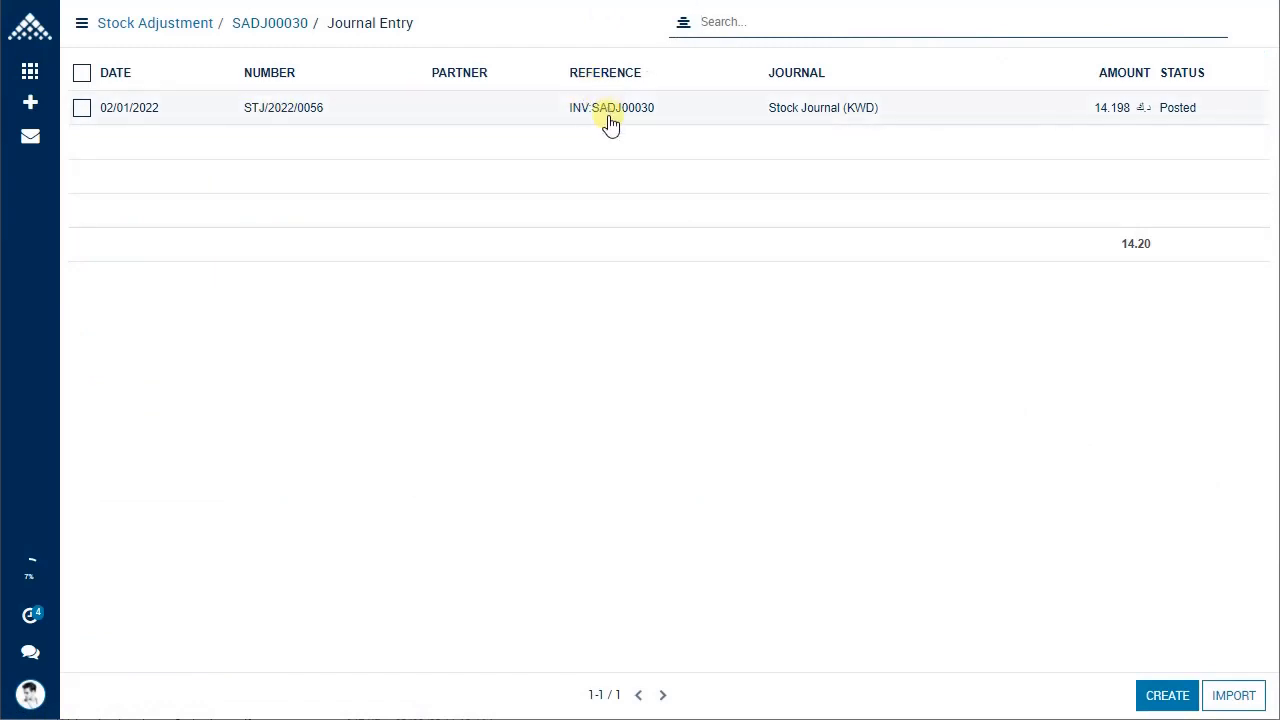
click(649, 117)
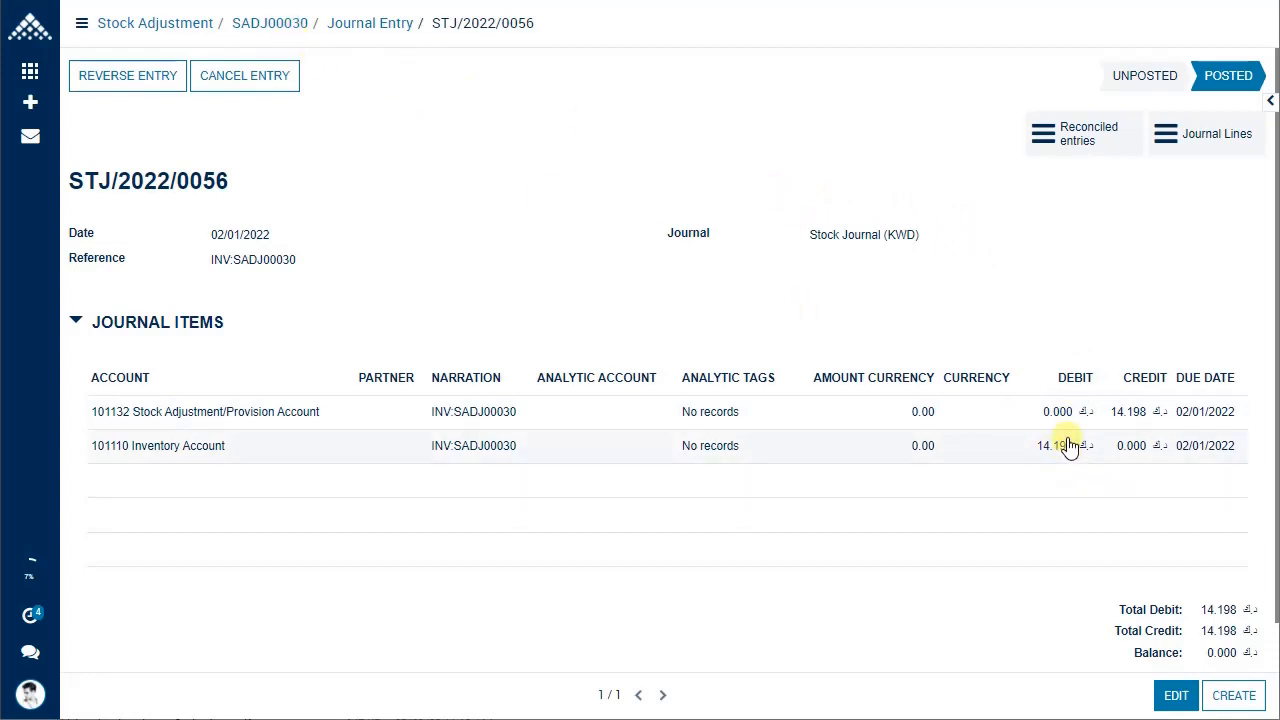
click(288, 25)
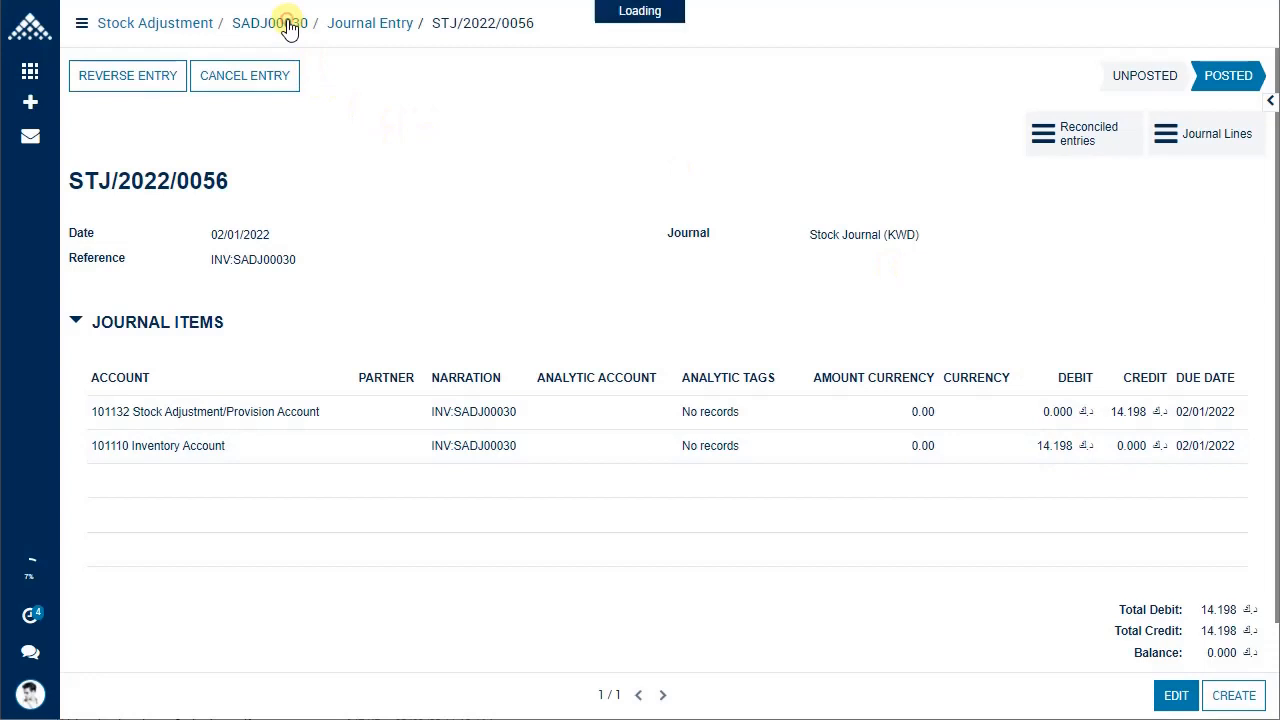